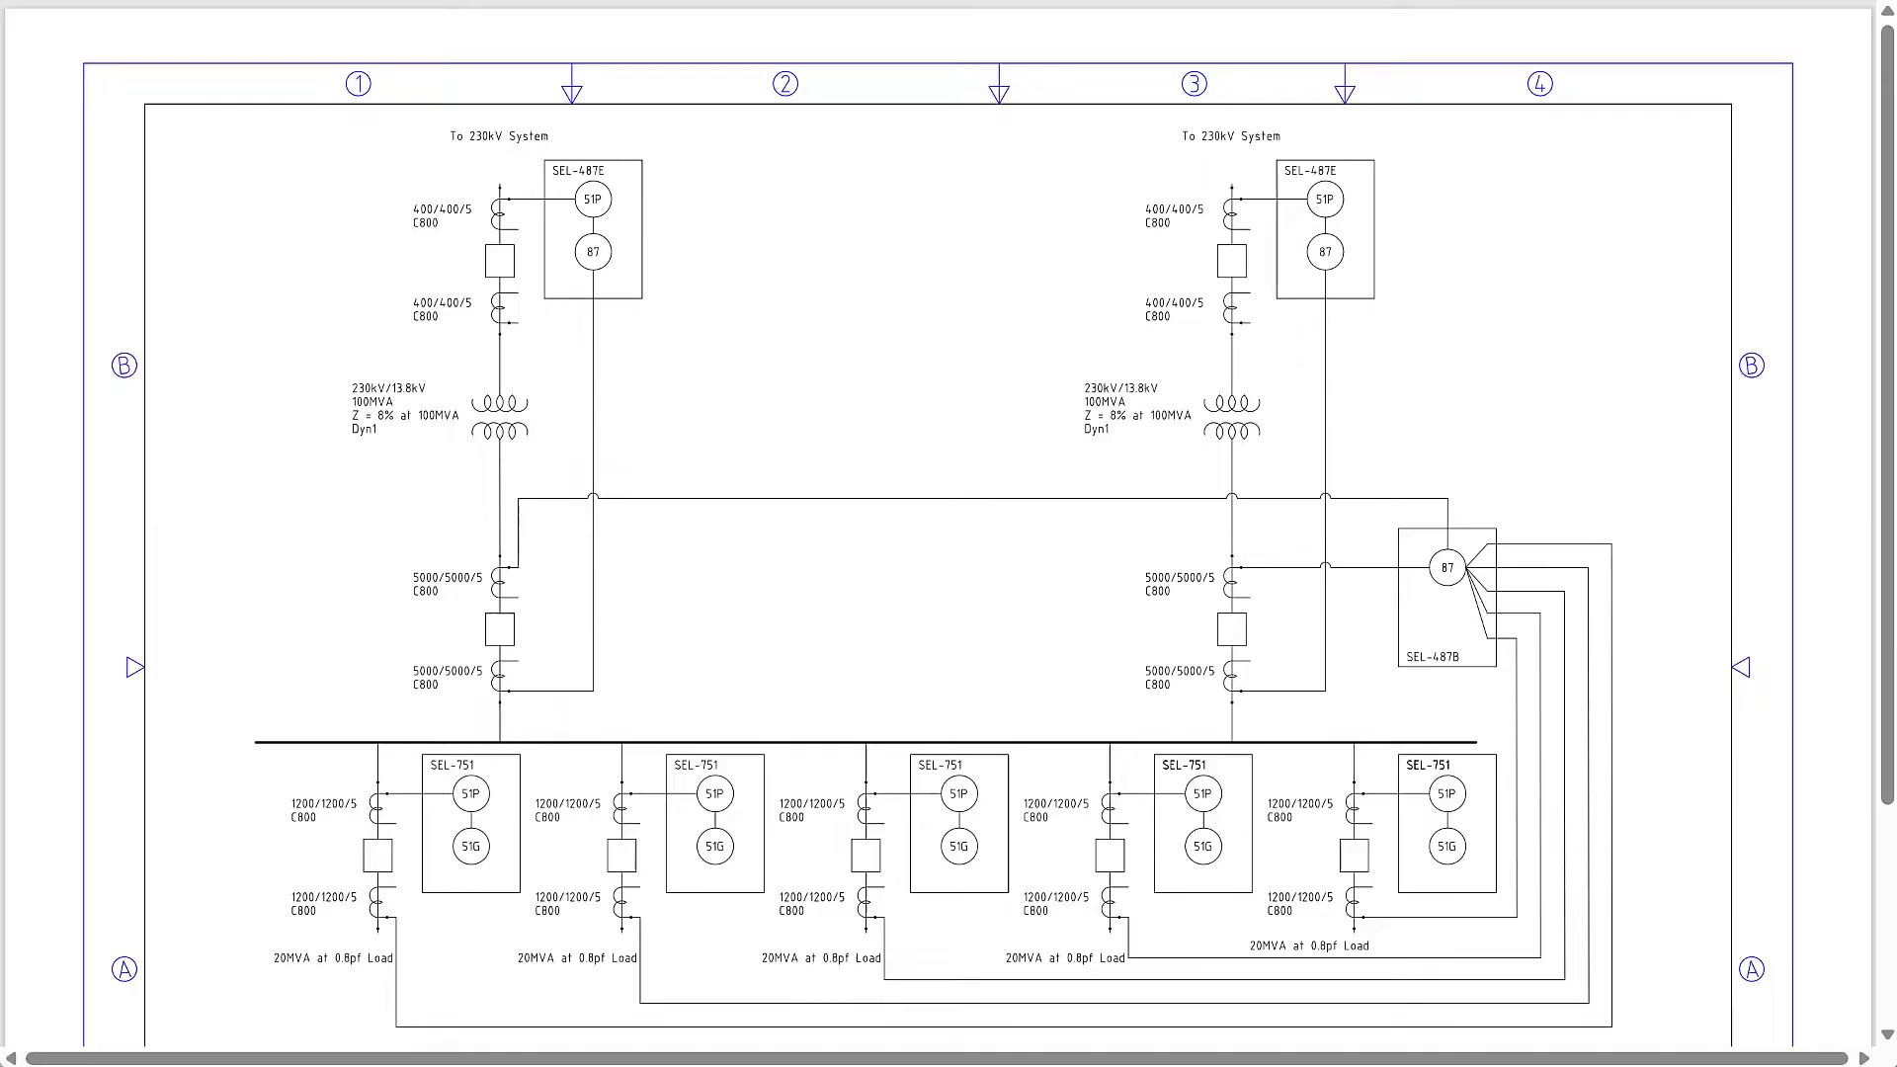
Ink a delta beside the upper winding and a Y beside the lower winding of the left 230kV/13.8kV transformer.
{"action": "scroll", "coordinate": [484, 587], "scroll_direction": "up", "scroll_amount": 3}
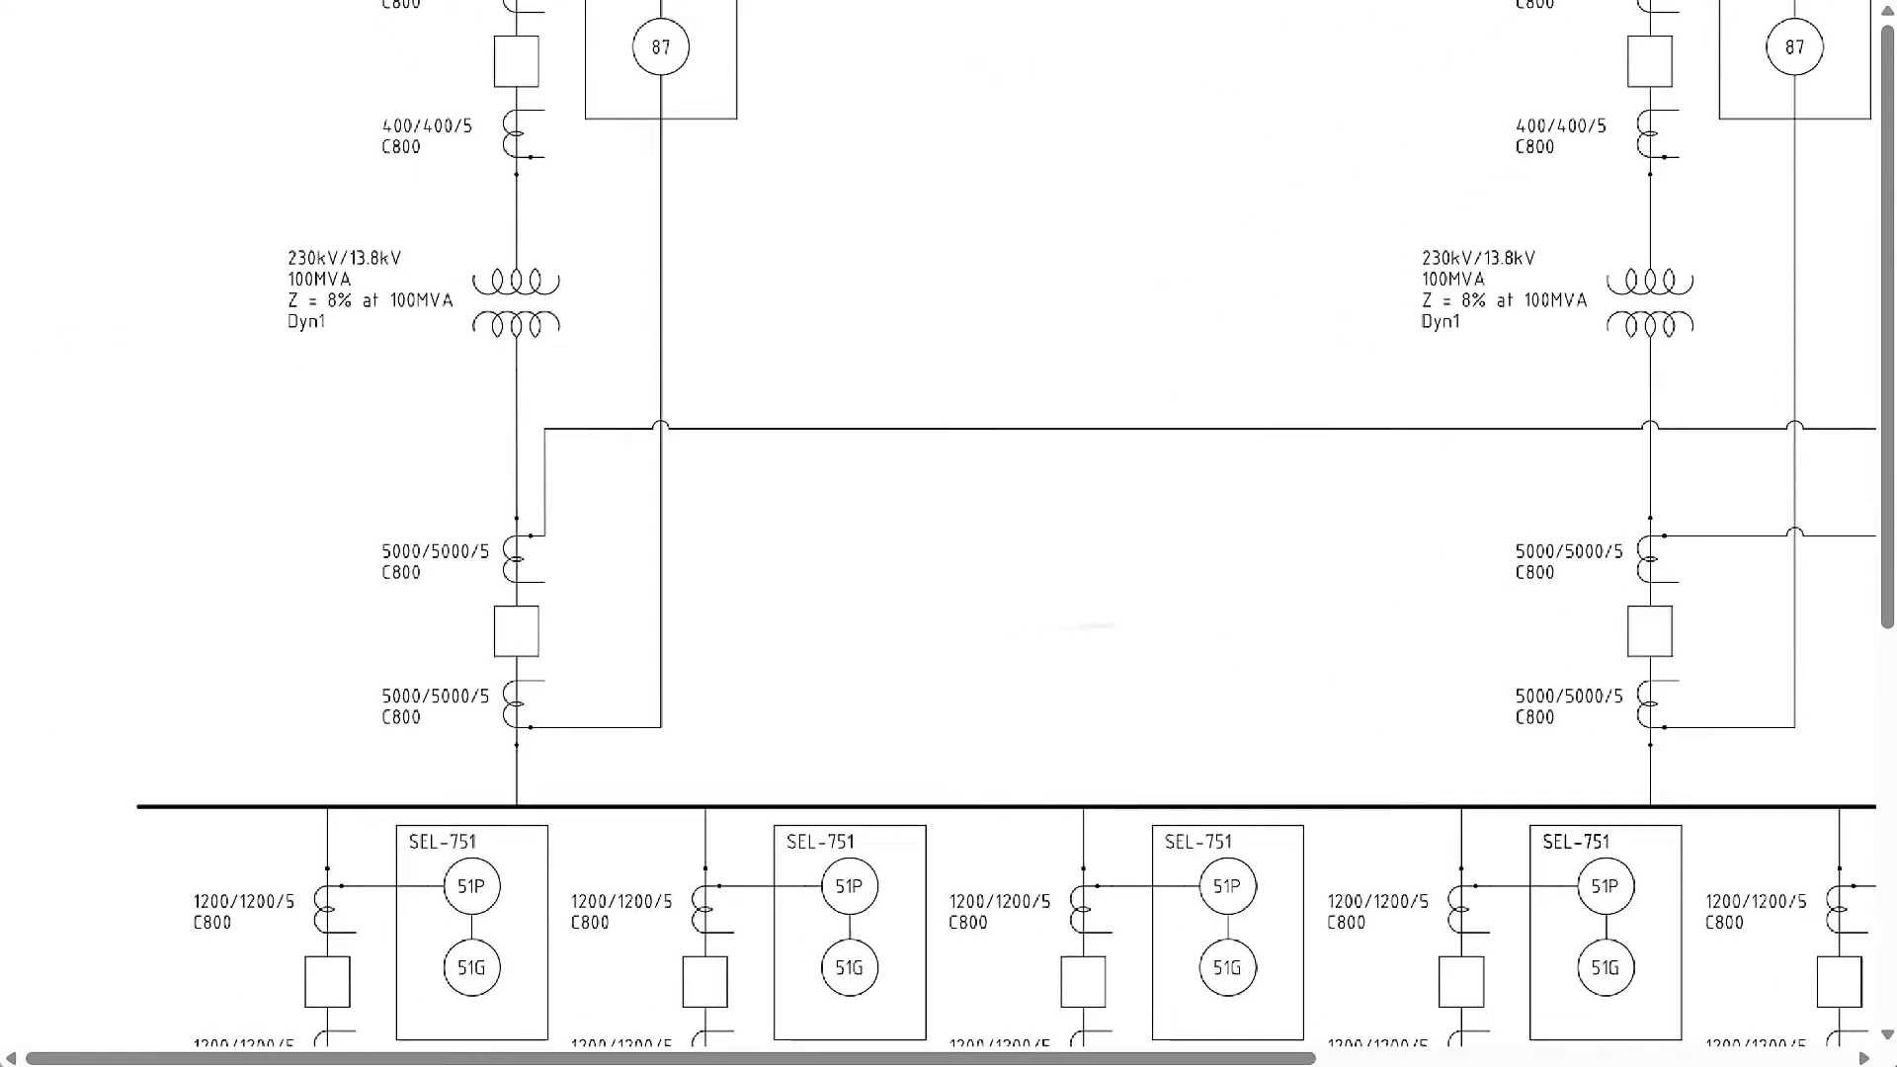
{"action": "scroll", "coordinate": [949, 534], "scroll_direction": "left", "scroll_amount": 3}
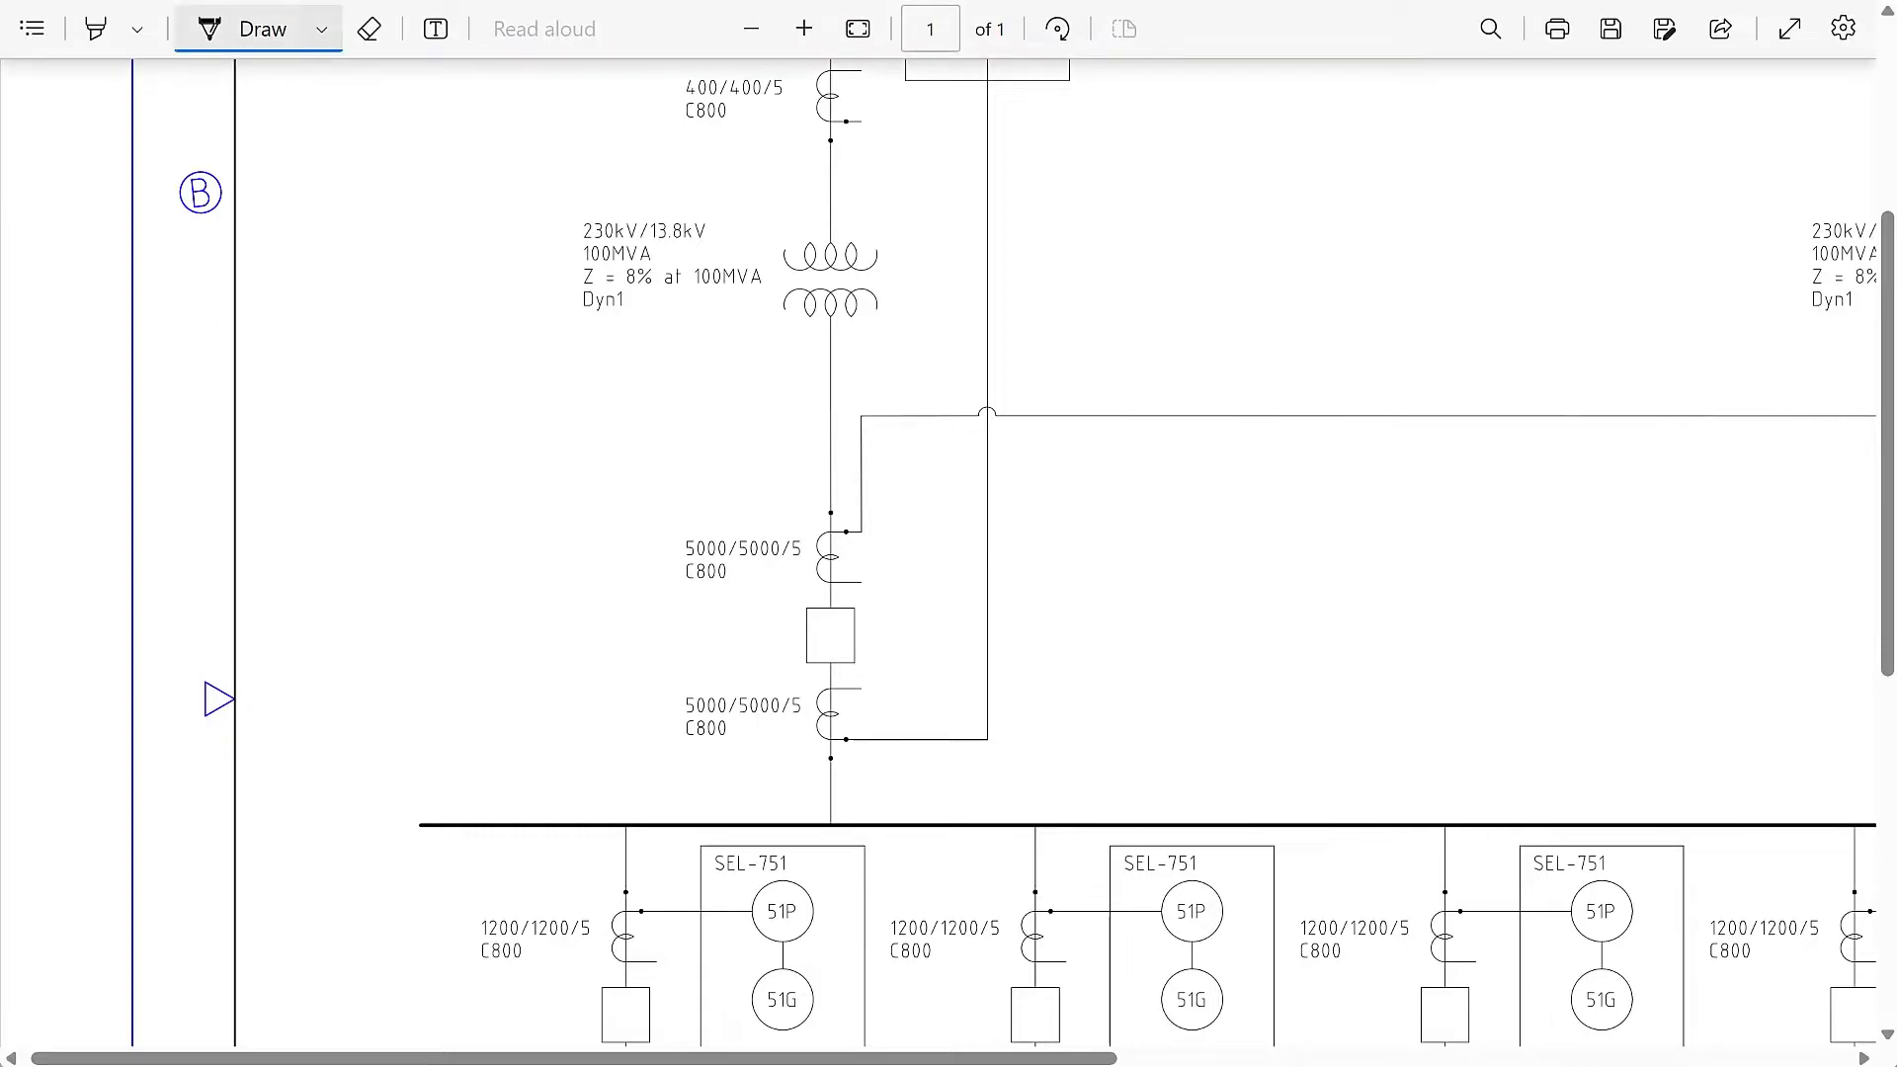
{"action": "mouse_move", "coordinate": [900, 240]}
{"action": "left_mouse_down"}
{"action": "mouse_move", "coordinate": [917, 185]}
{"action": "mouse_move", "coordinate": [940, 238]}
{"action": "left_mouse_up"}
{"action": "left_click_drag", "start_coordinate": [904, 233], "coordinate": [942, 235]}
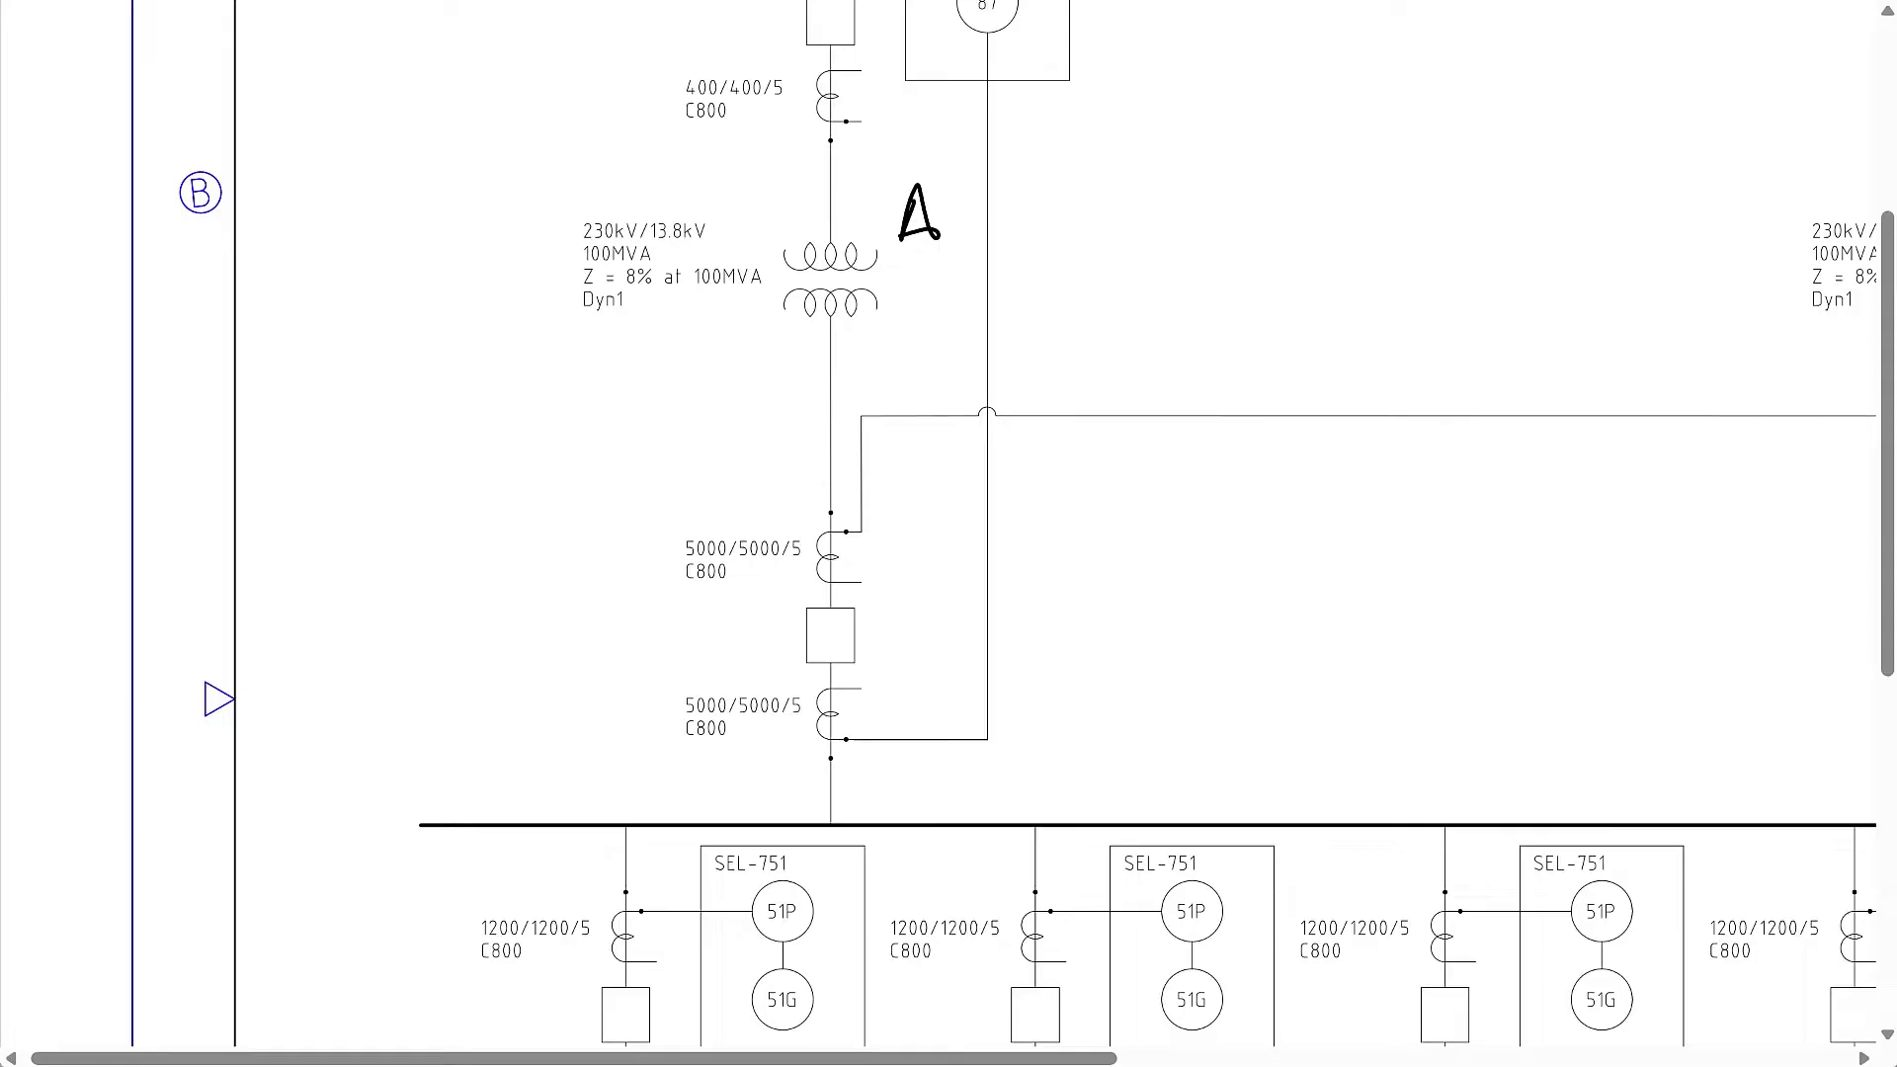
{"action": "mouse_move", "coordinate": [900, 293]}
{"action": "left_mouse_down"}
{"action": "mouse_move", "coordinate": [916, 359]}
{"action": "mouse_move", "coordinate": [935, 334]}
{"action": "mouse_move", "coordinate": [942, 353]}
{"action": "left_mouse_up"}
Undo the old neutral strokes, then redraw the Y's neutral with a ground symbol, diagonal stroke and dot.
{"action": "key", "text": "ctrl+z"}
{"action": "left_click_drag", "start_coordinate": [909, 332], "coordinate": [965, 389]}
{"action": "left_click_drag", "start_coordinate": [958, 407], "coordinate": [965, 402]}
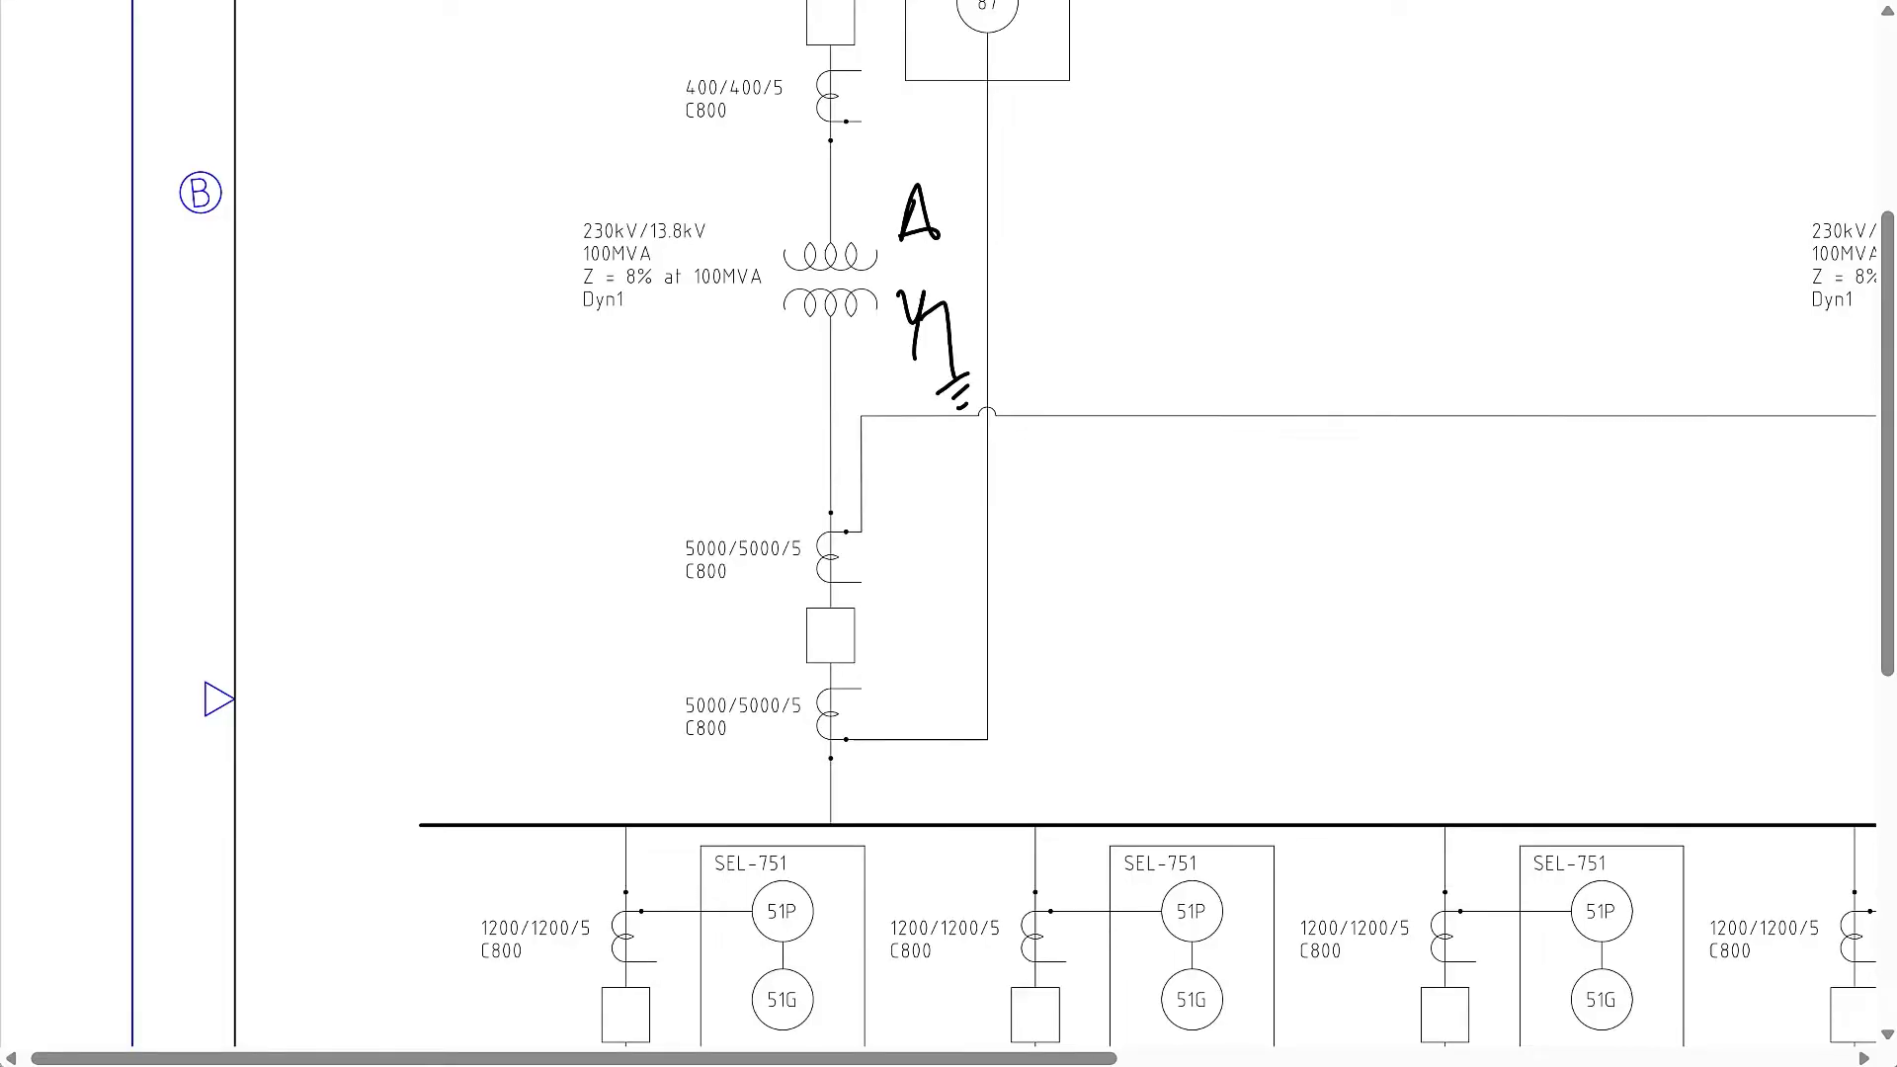
{"action": "mouse_move", "coordinate": [950, 319]}
{"action": "left_mouse_down"}
{"action": "mouse_move", "coordinate": [968, 374]}
{"action": "mouse_move", "coordinate": [1057, 309]}
{"action": "left_mouse_up"}
{"action": "left_click", "coordinate": [996, 356]}
Circle the lower 5000/5000/5 C800 CT and ink its and the neutral's wiring up to the 87 element.
{"action": "scroll", "coordinate": [988, 533], "scroll_direction": "up", "scroll_amount": 3}
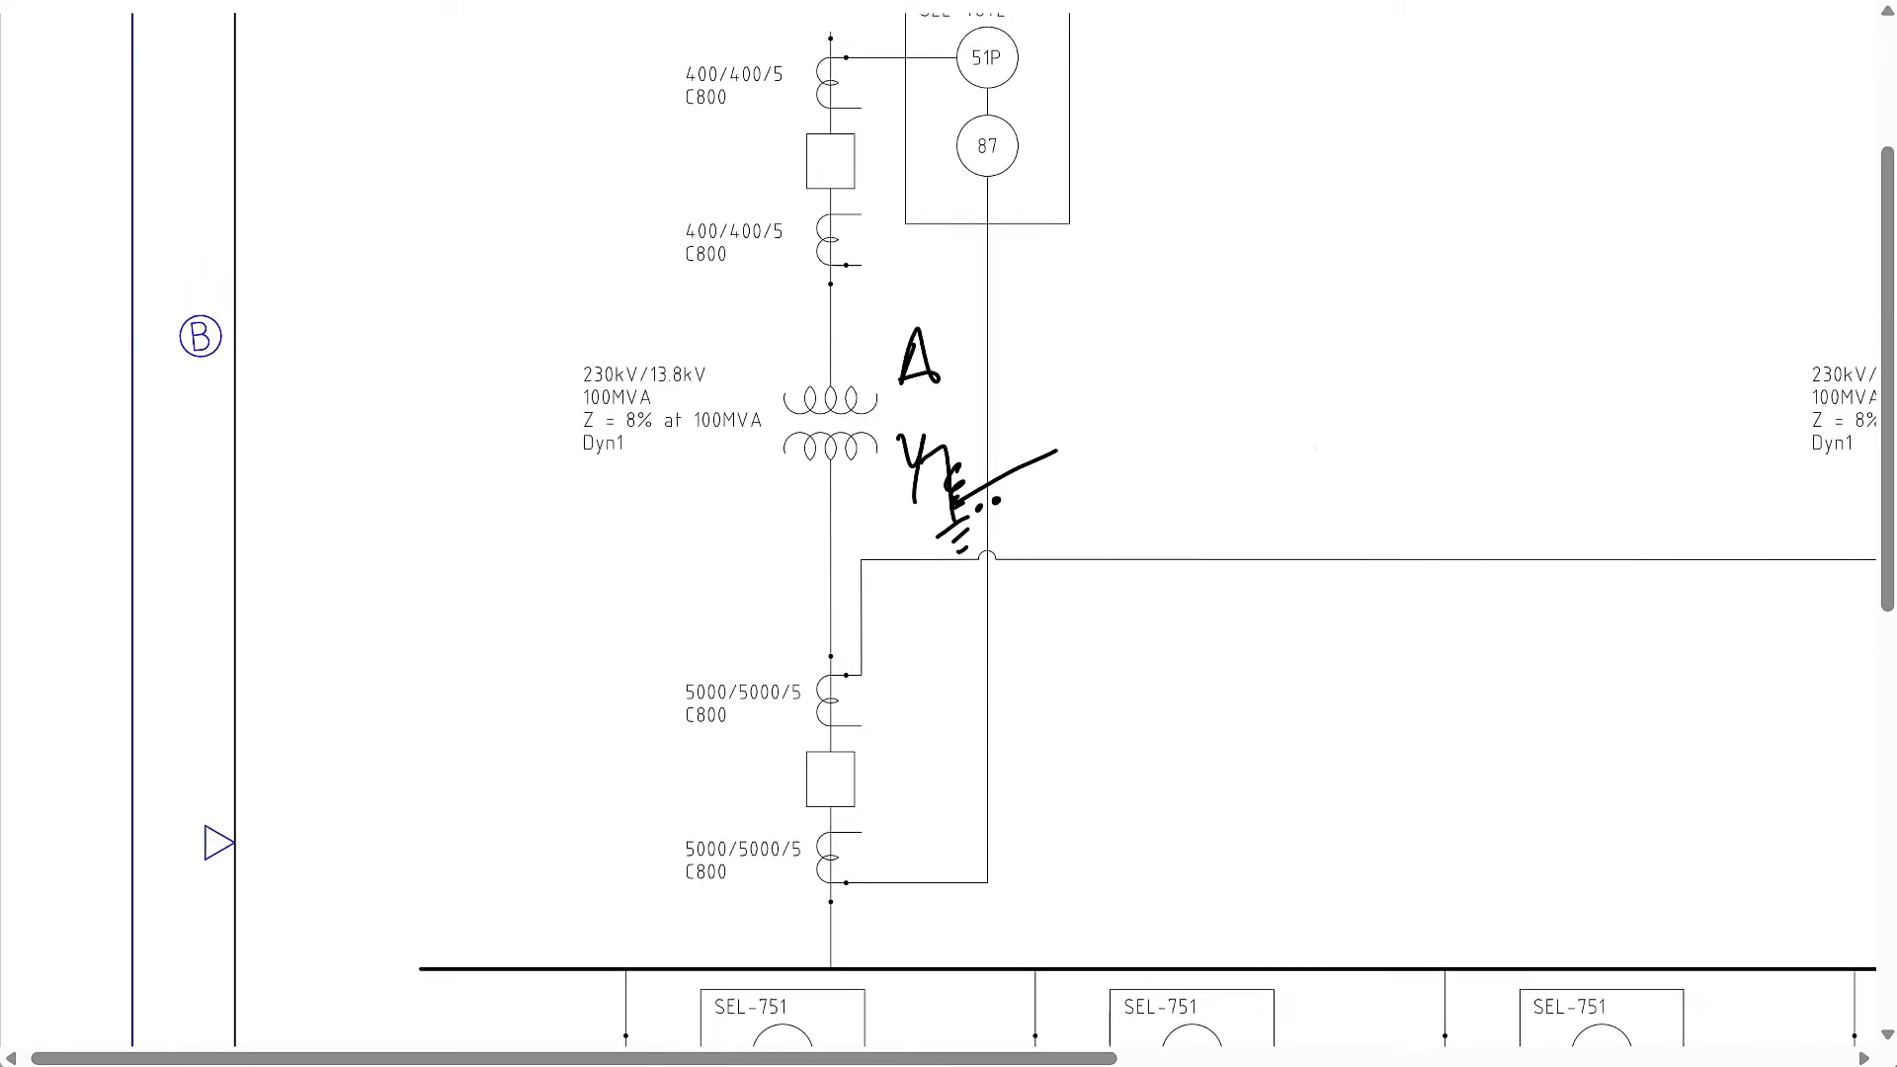
{"action": "mouse_move", "coordinate": [840, 820]}
{"action": "left_mouse_down"}
{"action": "mouse_move", "coordinate": [789, 873]}
{"action": "mouse_move", "coordinate": [827, 926]}
{"action": "mouse_move", "coordinate": [886, 902]}
{"action": "mouse_move", "coordinate": [884, 832]}
{"action": "mouse_move", "coordinate": [830, 820]}
{"action": "left_mouse_up"}
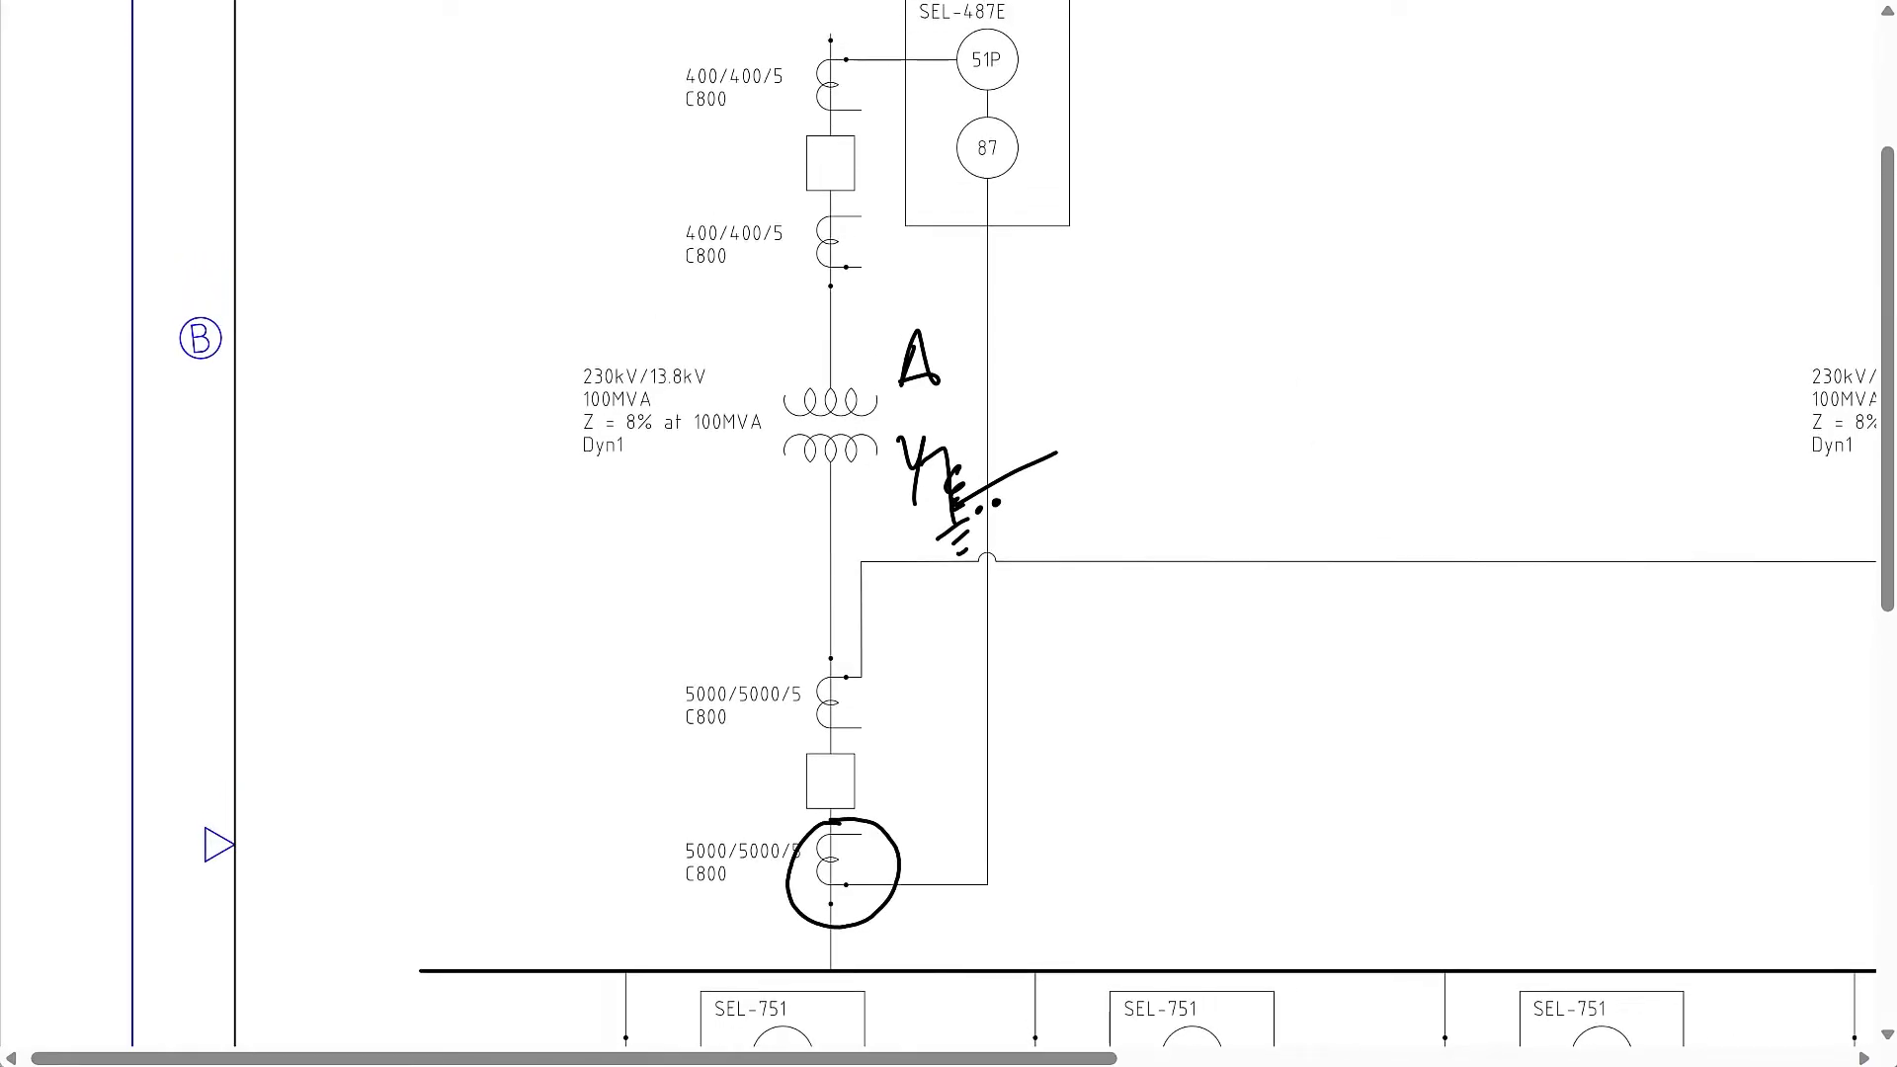
{"action": "mouse_move", "coordinate": [895, 888]}
{"action": "left_mouse_down"}
{"action": "mouse_move", "coordinate": [981, 875]}
{"action": "mouse_move", "coordinate": [990, 853]}
{"action": "mouse_move", "coordinate": [994, 172]}
{"action": "left_mouse_up"}
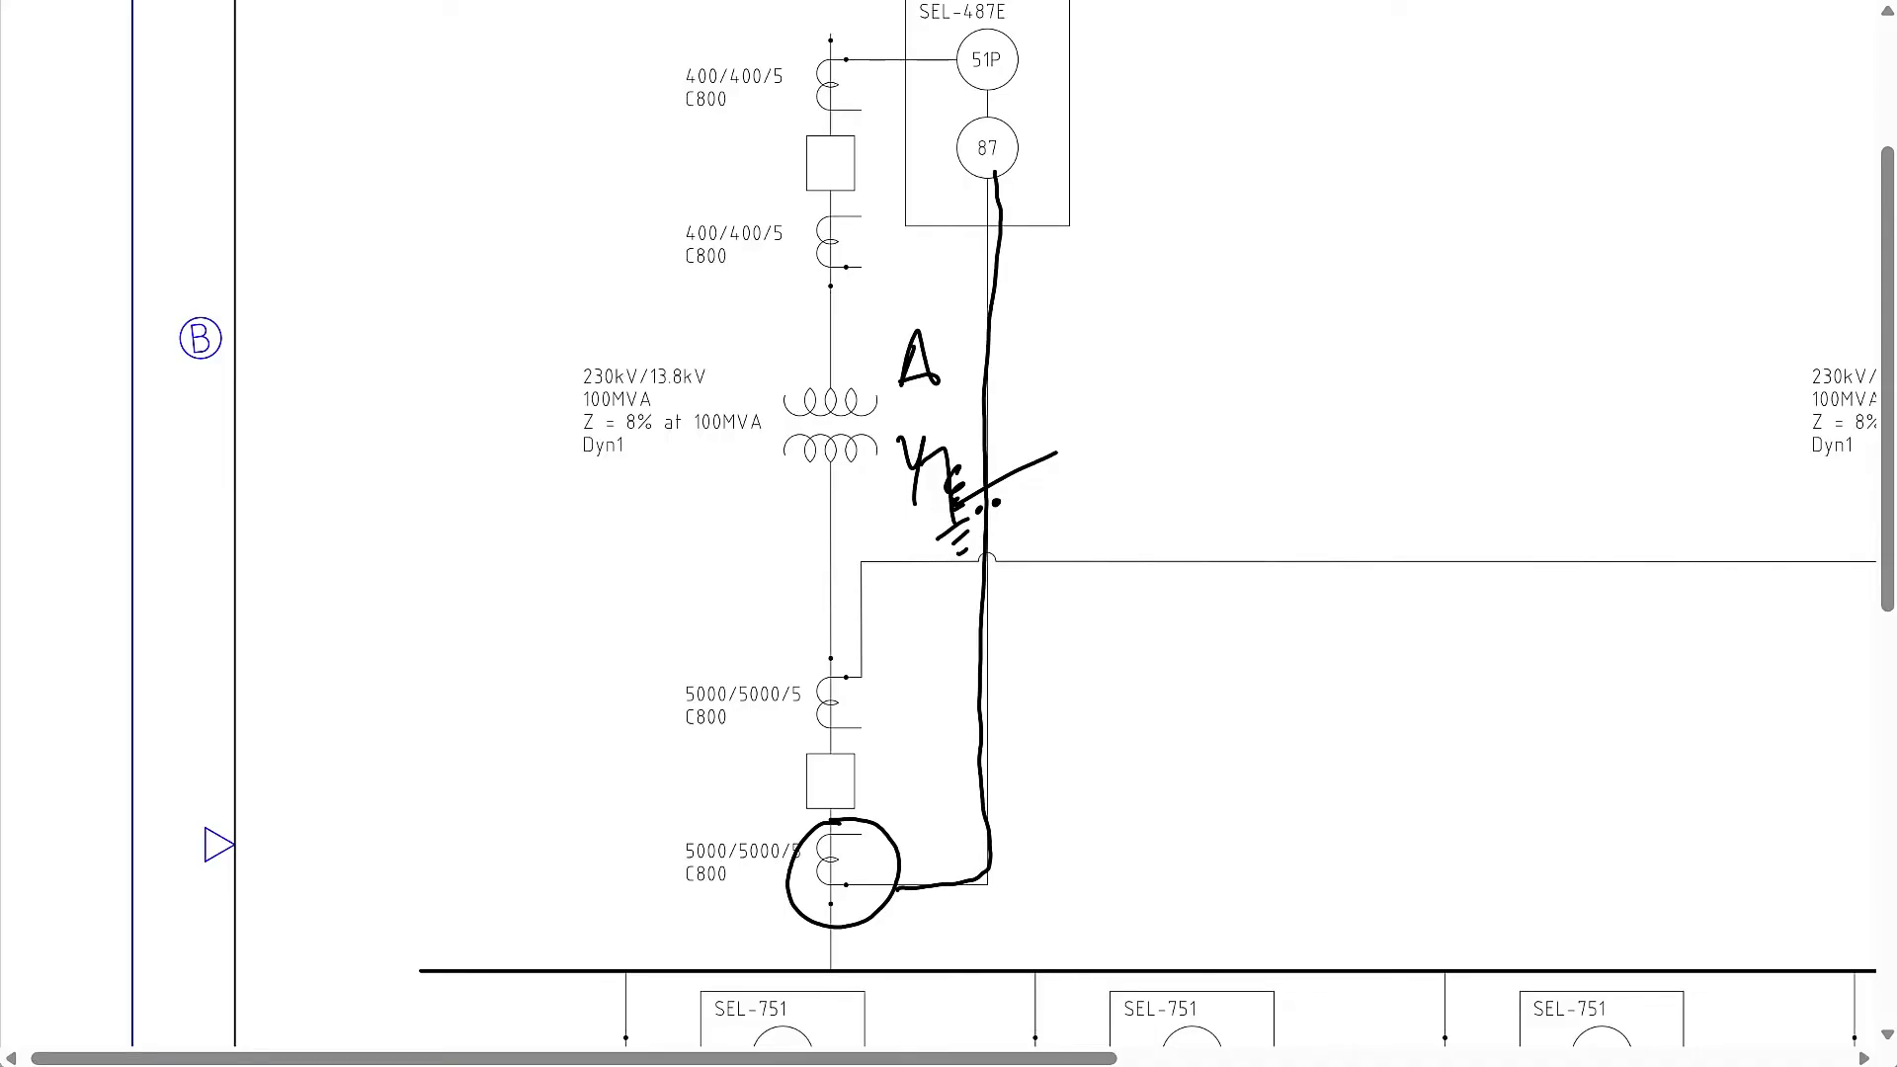
{"action": "mouse_move", "coordinate": [1046, 462]}
{"action": "left_mouse_down"}
{"action": "mouse_move", "coordinate": [1082, 342]}
{"action": "mouse_move", "coordinate": [1018, 191]}
{"action": "left_mouse_up"}
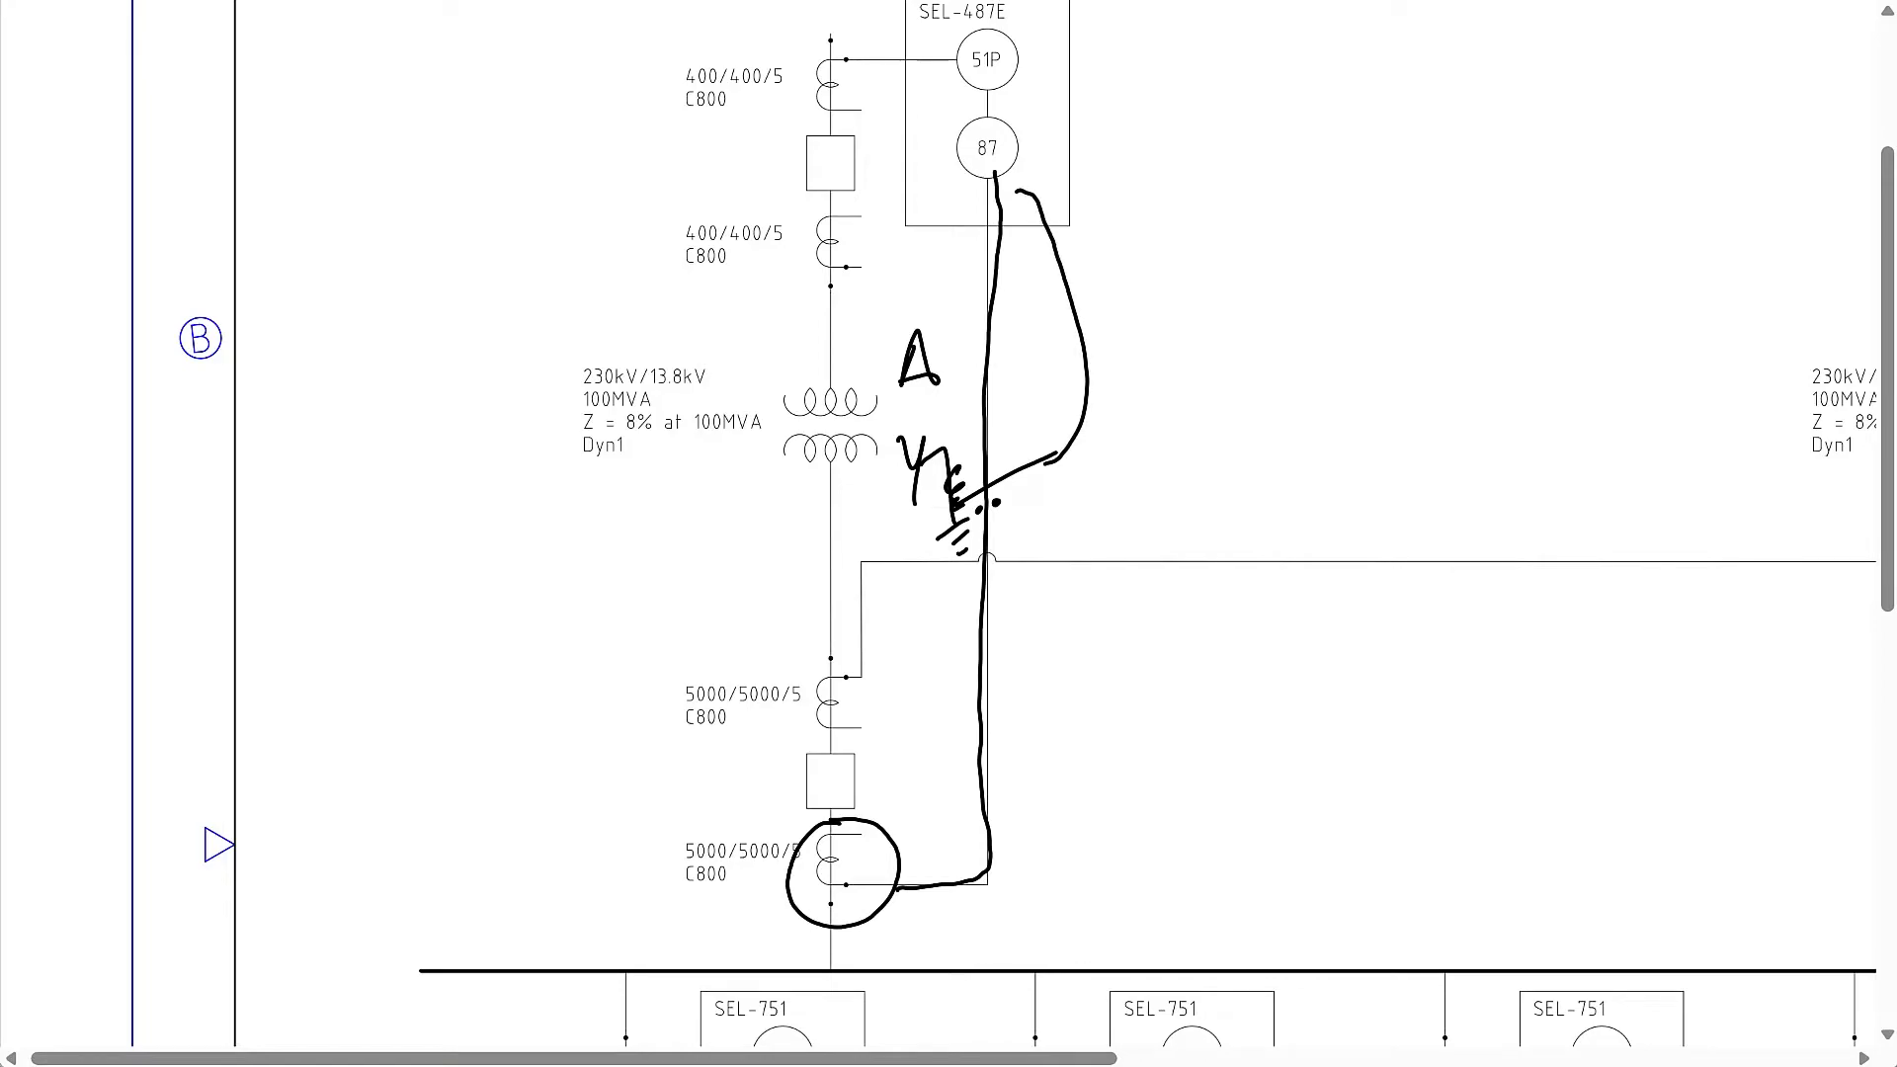
{"action": "mouse_move", "coordinate": [899, 886]}
{"action": "left_mouse_down"}
{"action": "mouse_move", "coordinate": [964, 889]}
{"action": "mouse_move", "coordinate": [991, 825]}
{"action": "mouse_move", "coordinate": [1002, 680]}
{"action": "mouse_move", "coordinate": [978, 367]}
{"action": "mouse_move", "coordinate": [997, 190]}
{"action": "mouse_move", "coordinate": [1031, 192]}
{"action": "mouse_move", "coordinate": [1025, 226]}
{"action": "mouse_move", "coordinate": [1141, 122]}
{"action": "mouse_move", "coordinate": [1195, 140]}
{"action": "mouse_move", "coordinate": [1202, 113]}
{"action": "mouse_move", "coordinate": [1265, 129]}
{"action": "left_mouse_up"}
Complete the handwritten label as 87G1 with REF written beneath it.
{"action": "left_click_drag", "start_coordinate": [1207, 191], "coordinate": [1198, 235]}
{"action": "left_click_drag", "start_coordinate": [1204, 194], "coordinate": [1259, 198]}
{"action": "mouse_move", "coordinate": [1272, 148]}
{"action": "left_mouse_down"}
{"action": "mouse_move", "coordinate": [1272, 193]}
{"action": "mouse_move", "coordinate": [1289, 141]}
{"action": "left_mouse_up"}
{"action": "left_click_drag", "start_coordinate": [1273, 169], "coordinate": [1286, 163]}
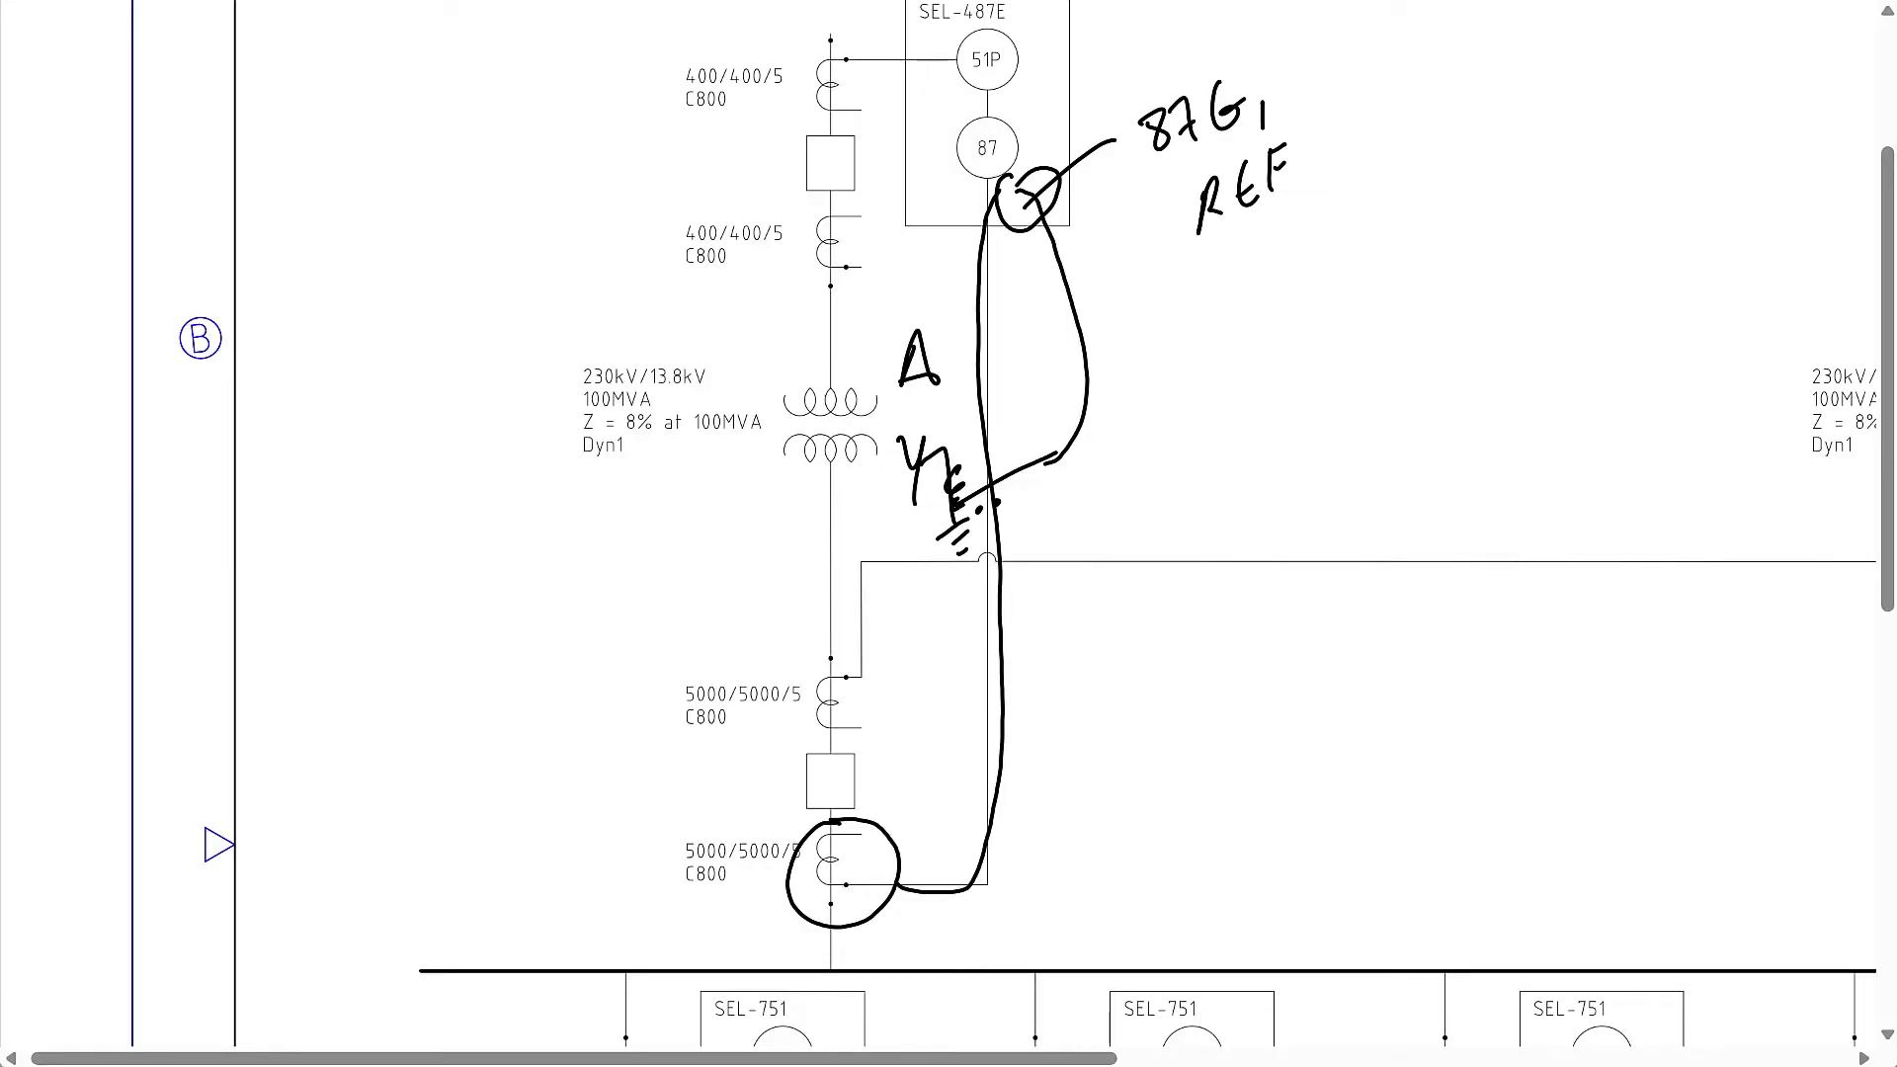
Write 600:5 on a leader line below the ground symbol and draw an arrow at the circled CT.
{"action": "left_click_drag", "start_coordinate": [935, 508], "coordinate": [911, 673]}
{"action": "mouse_move", "coordinate": [933, 645]}
{"action": "left_mouse_down"}
{"action": "mouse_move", "coordinate": [973, 623]}
{"action": "mouse_move", "coordinate": [987, 584]}
{"action": "left_mouse_up"}
{"action": "left_click", "coordinate": [960, 626]}
{"action": "left_click", "coordinate": [961, 638]}
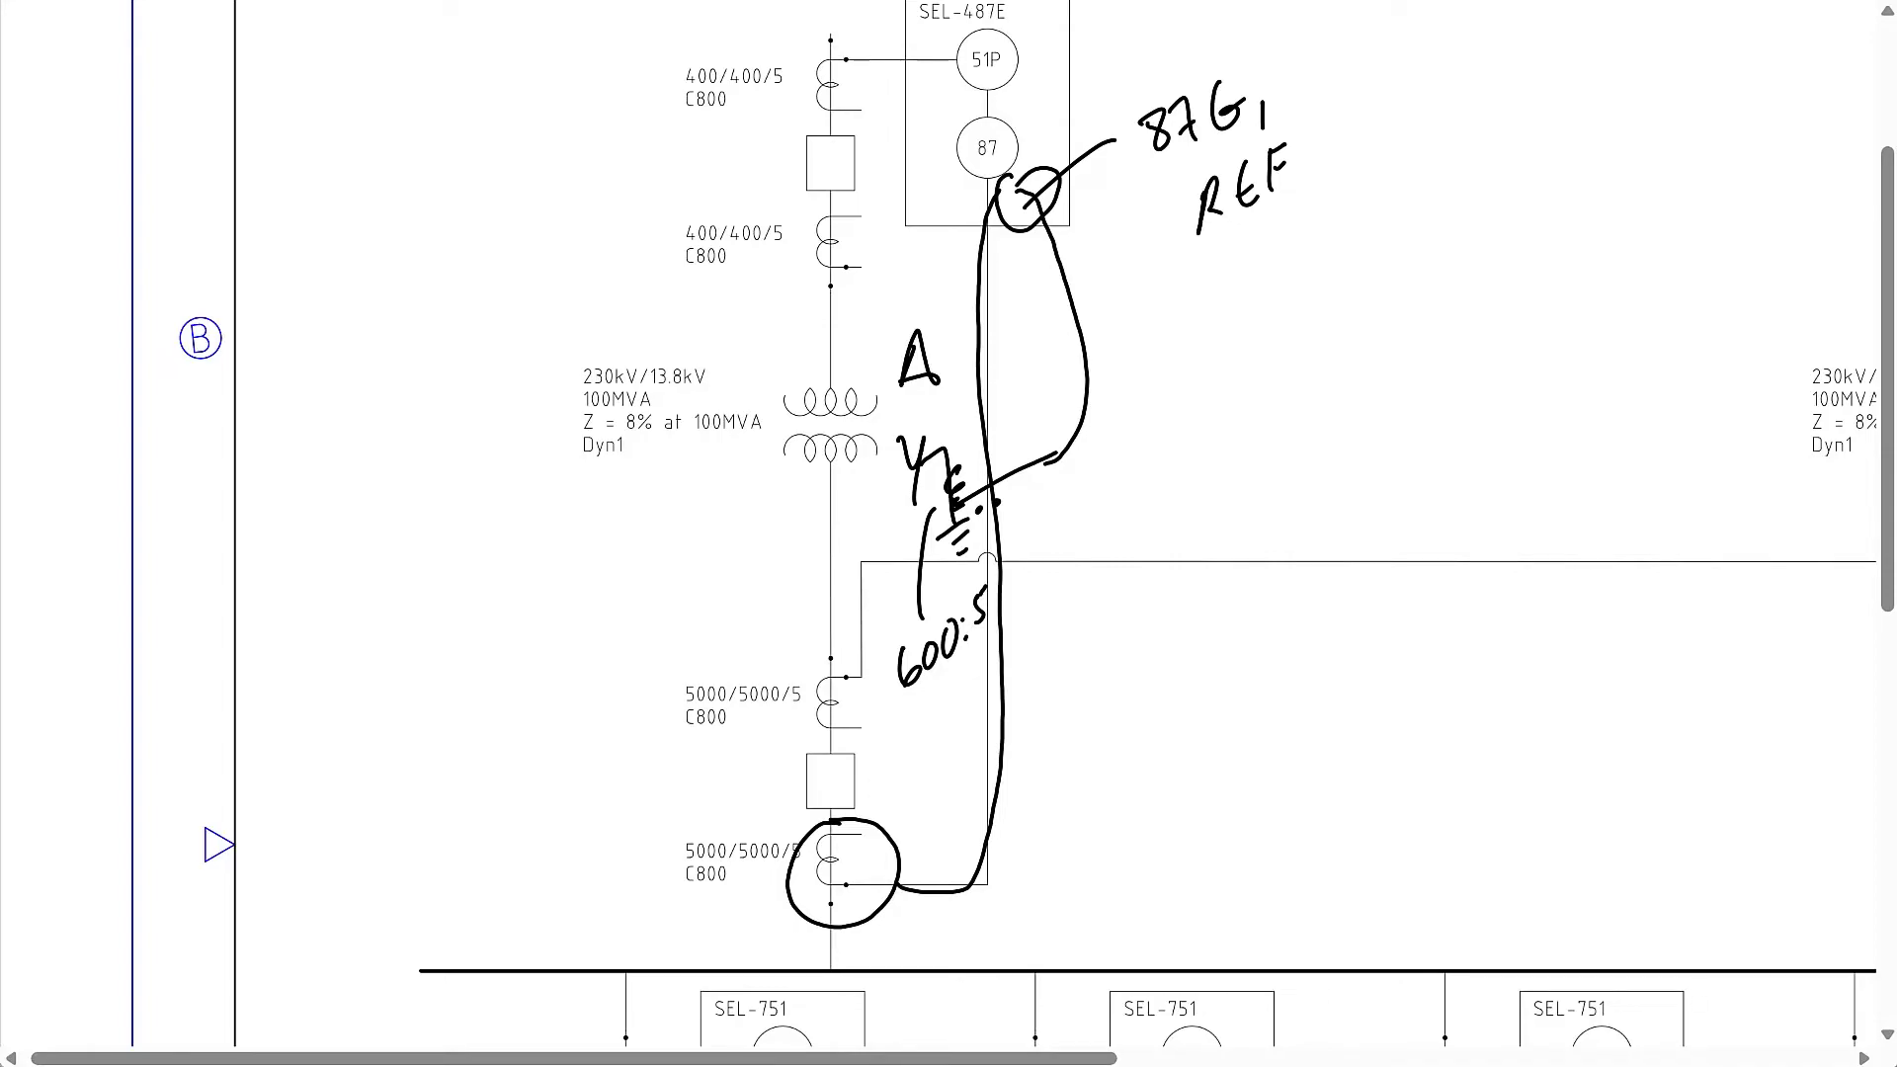
{"action": "left_click_drag", "start_coordinate": [756, 770], "coordinate": [796, 827]}
{"action": "left_click_drag", "start_coordinate": [796, 827], "coordinate": [790, 797]}
Retrace the arrow at the circled lower CT to make it bolder.
{"action": "left_click_drag", "start_coordinate": [751, 760], "coordinate": [795, 828]}
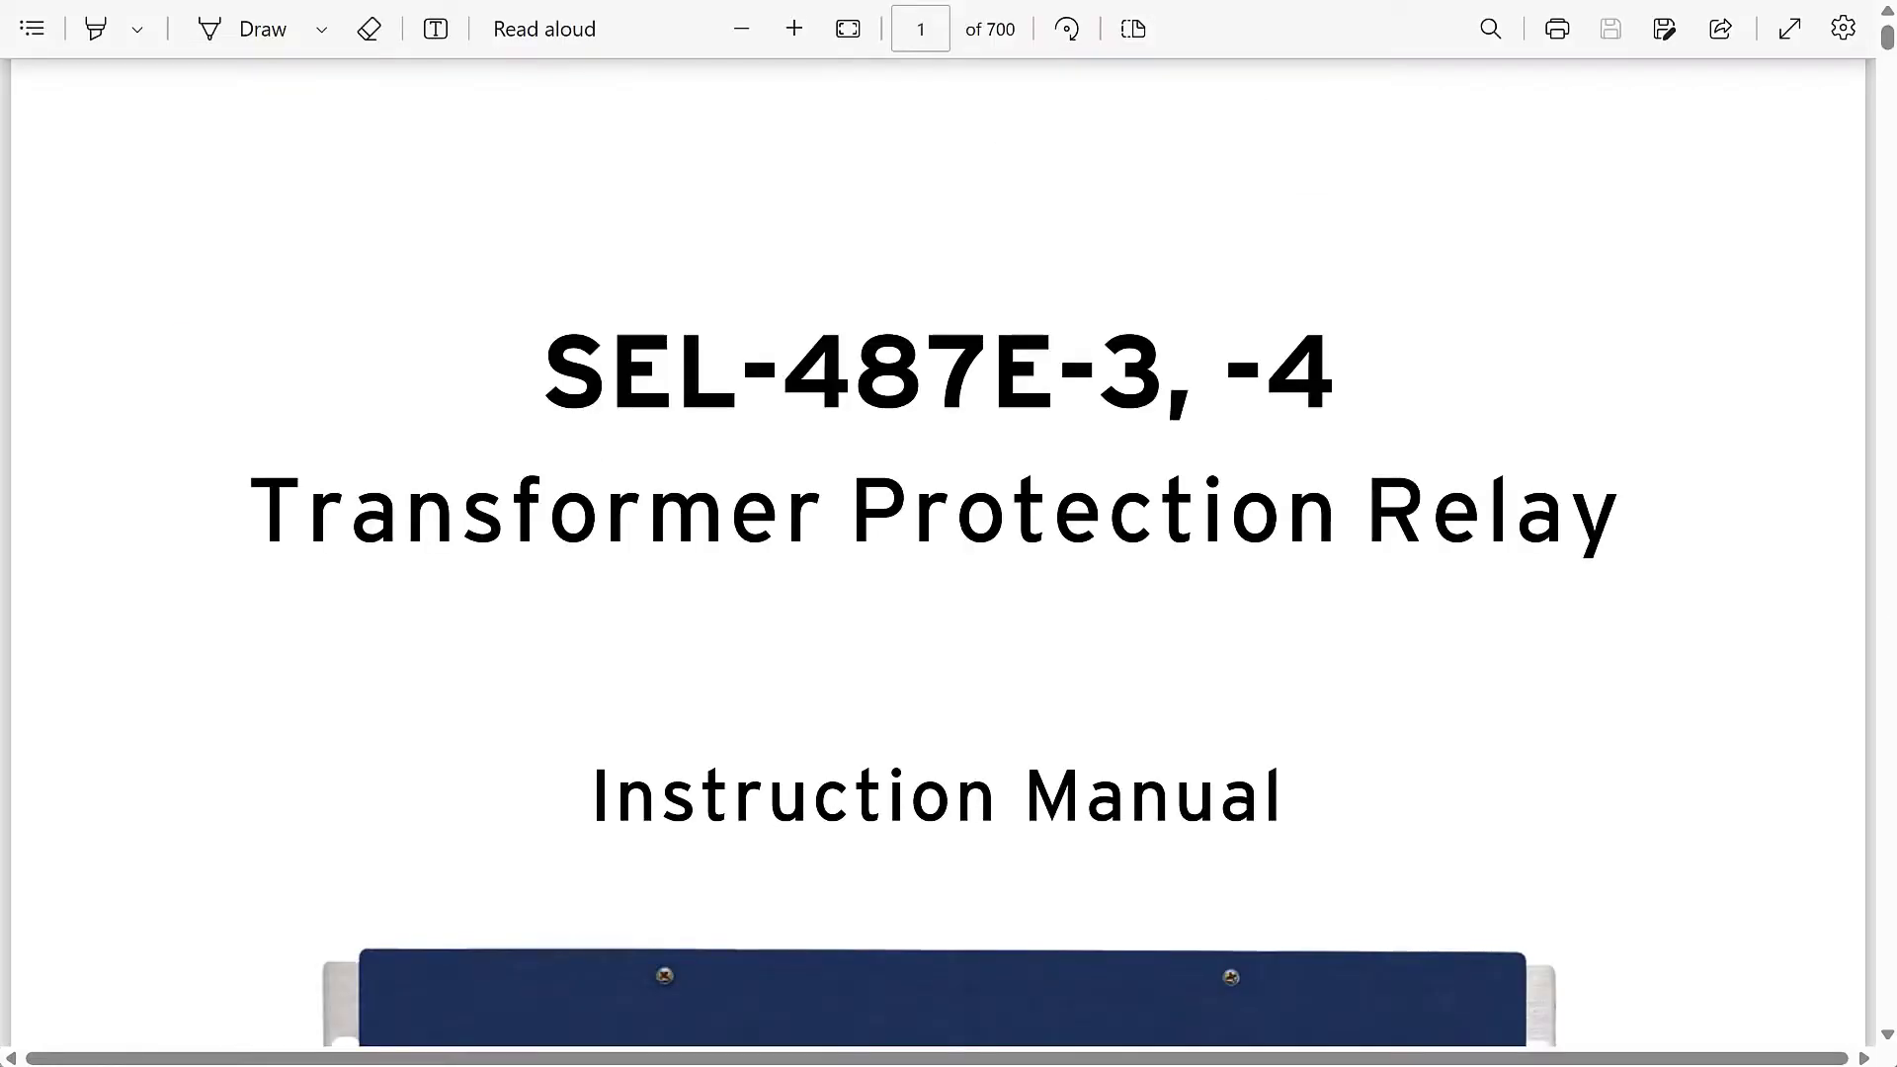
Jump to manual page 206 and zoom in on Figure 5.26, REF Directional Element.
{"action": "key", "text": "ctrl+backslash"}
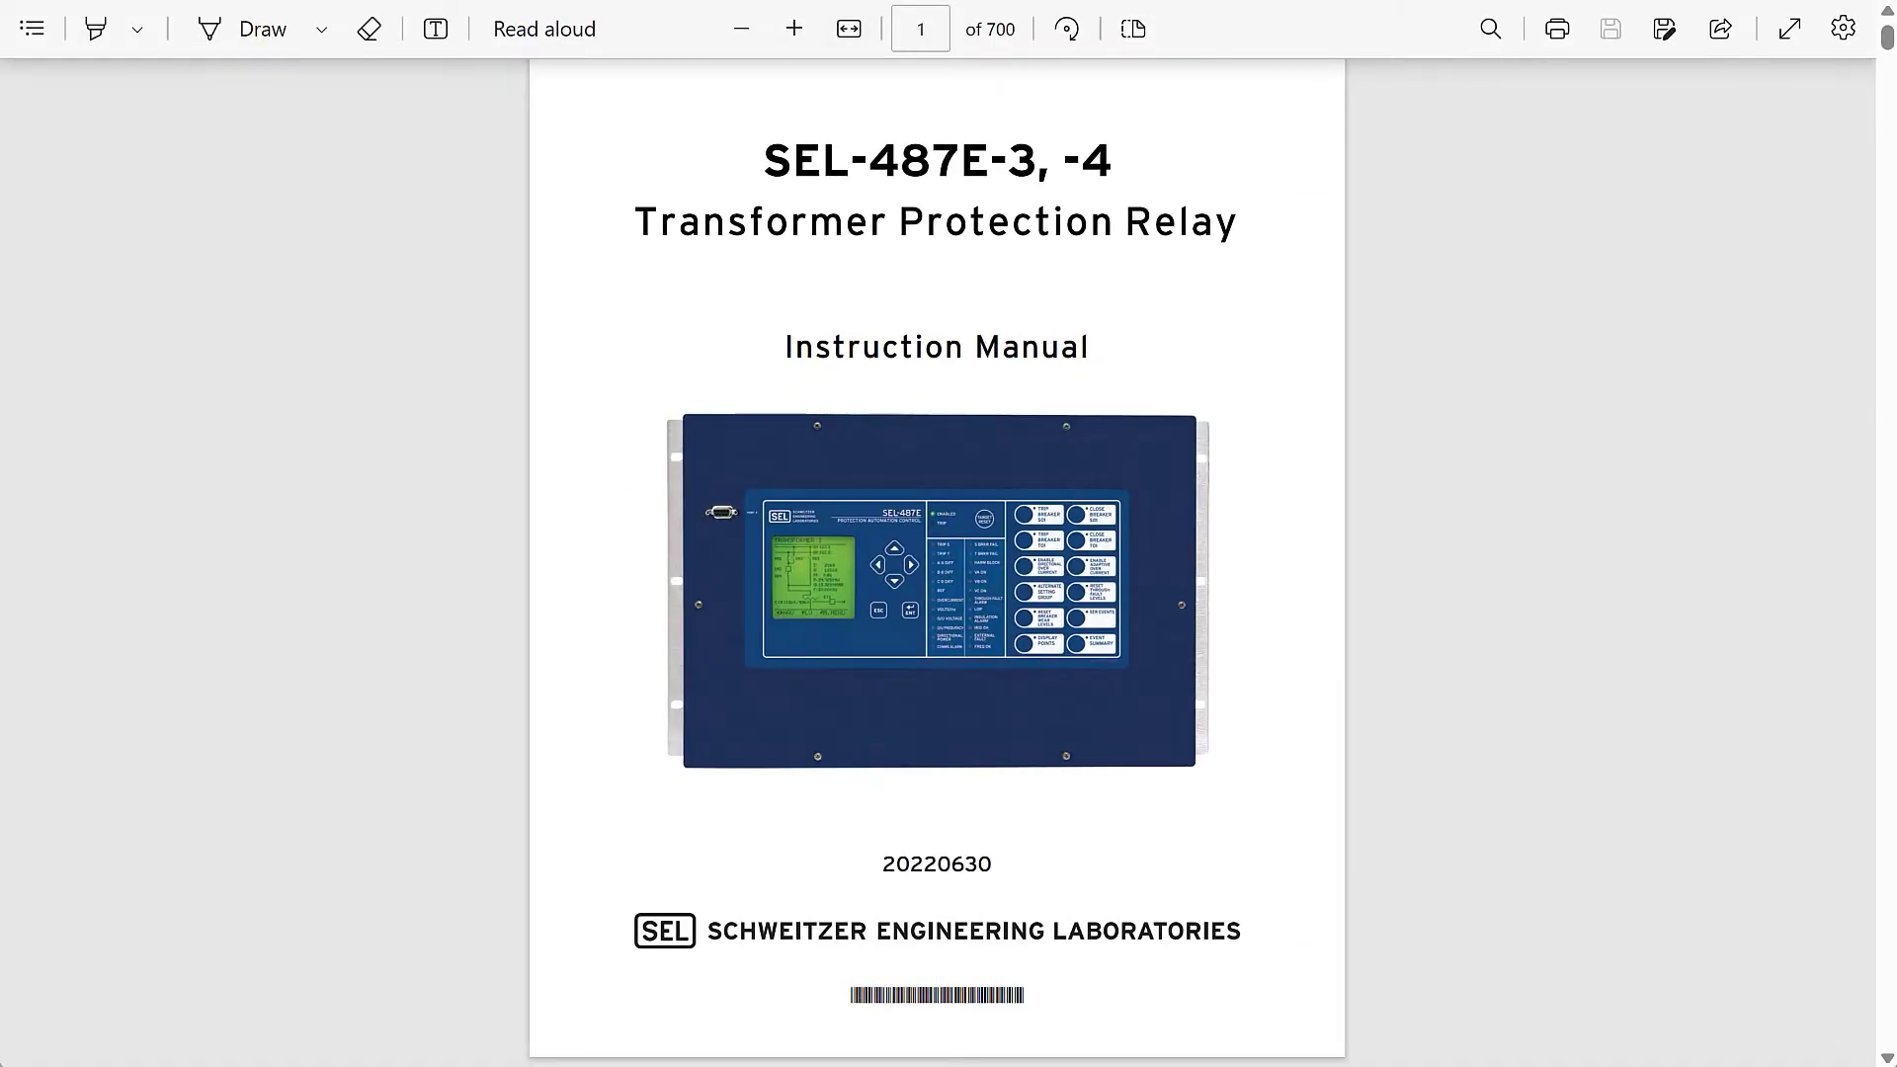
{"action": "left_click", "coordinate": [920, 29]}
{"action": "type", "text": "206"}
{"action": "key", "text": "Return"}
{"action": "key", "text": "ctrl+plus"}
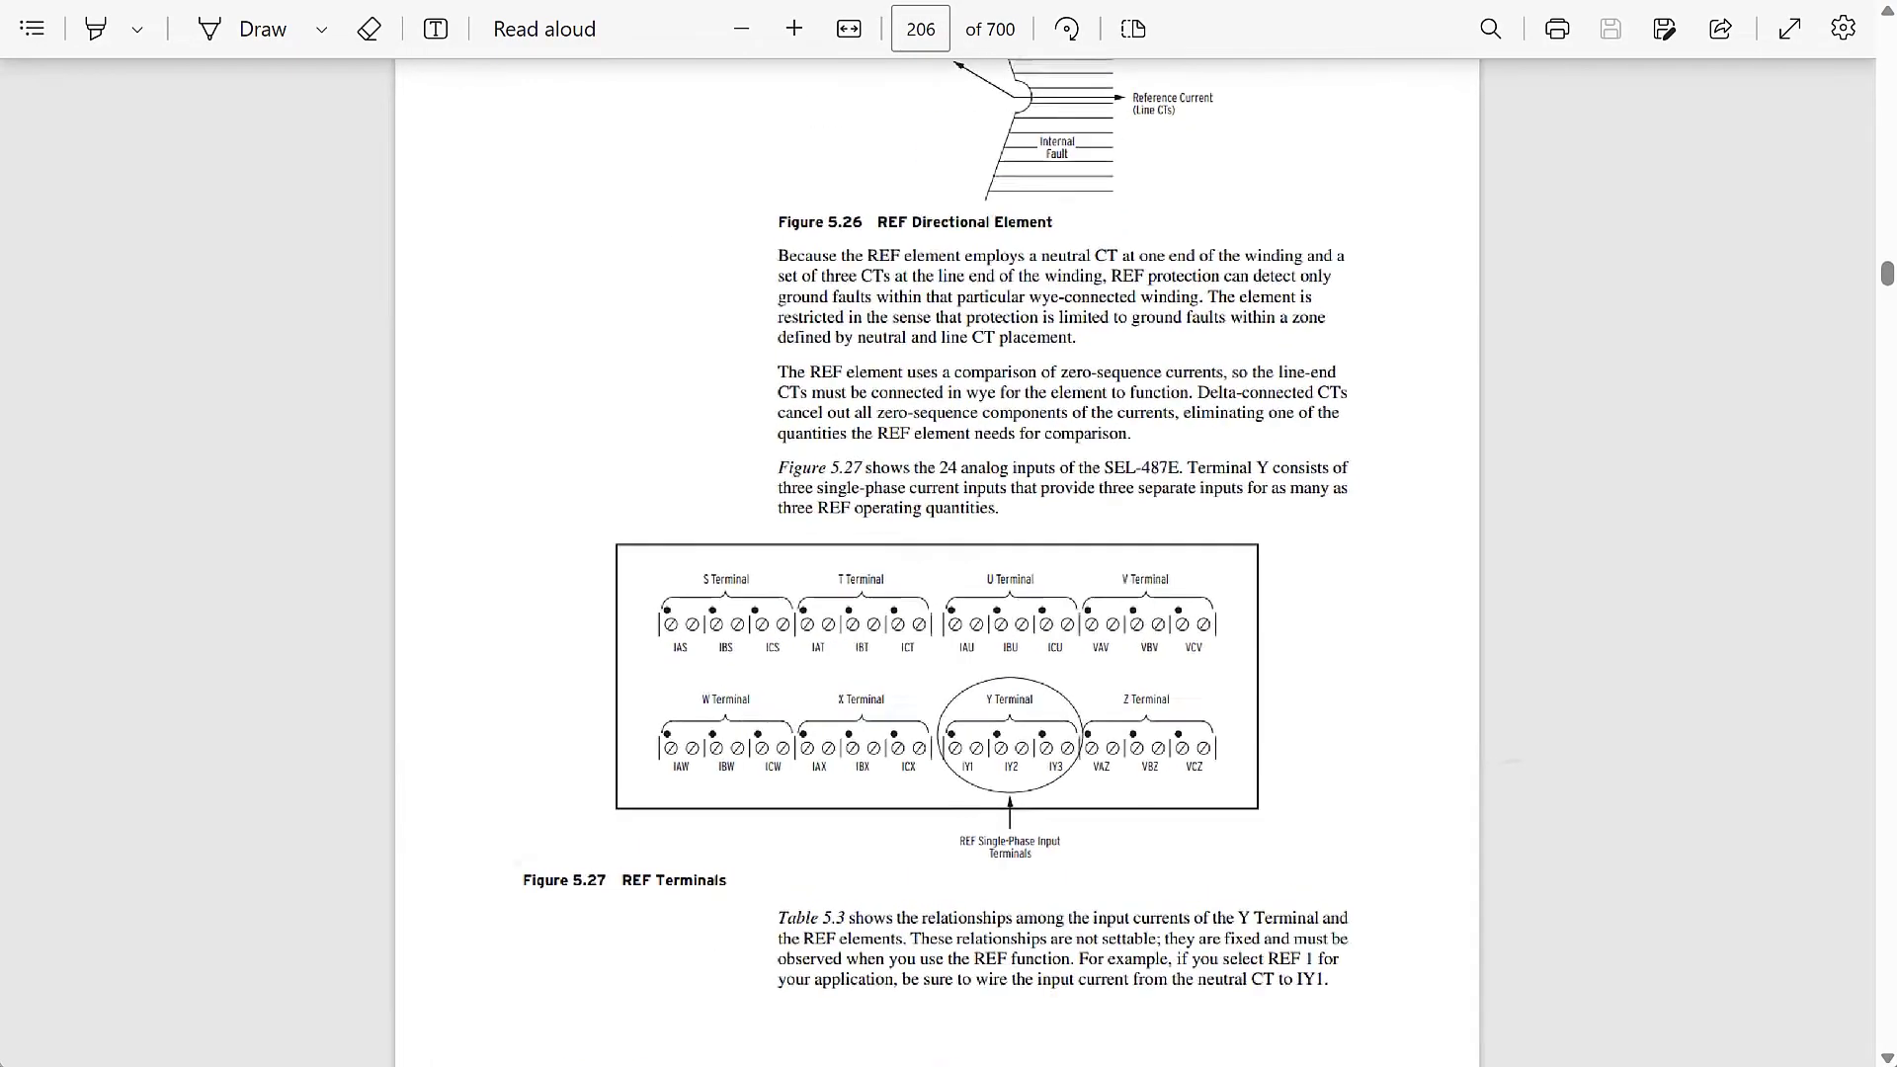
{"action": "scroll", "coordinate": [937, 573], "scroll_direction": "up", "scroll_amount": 5}
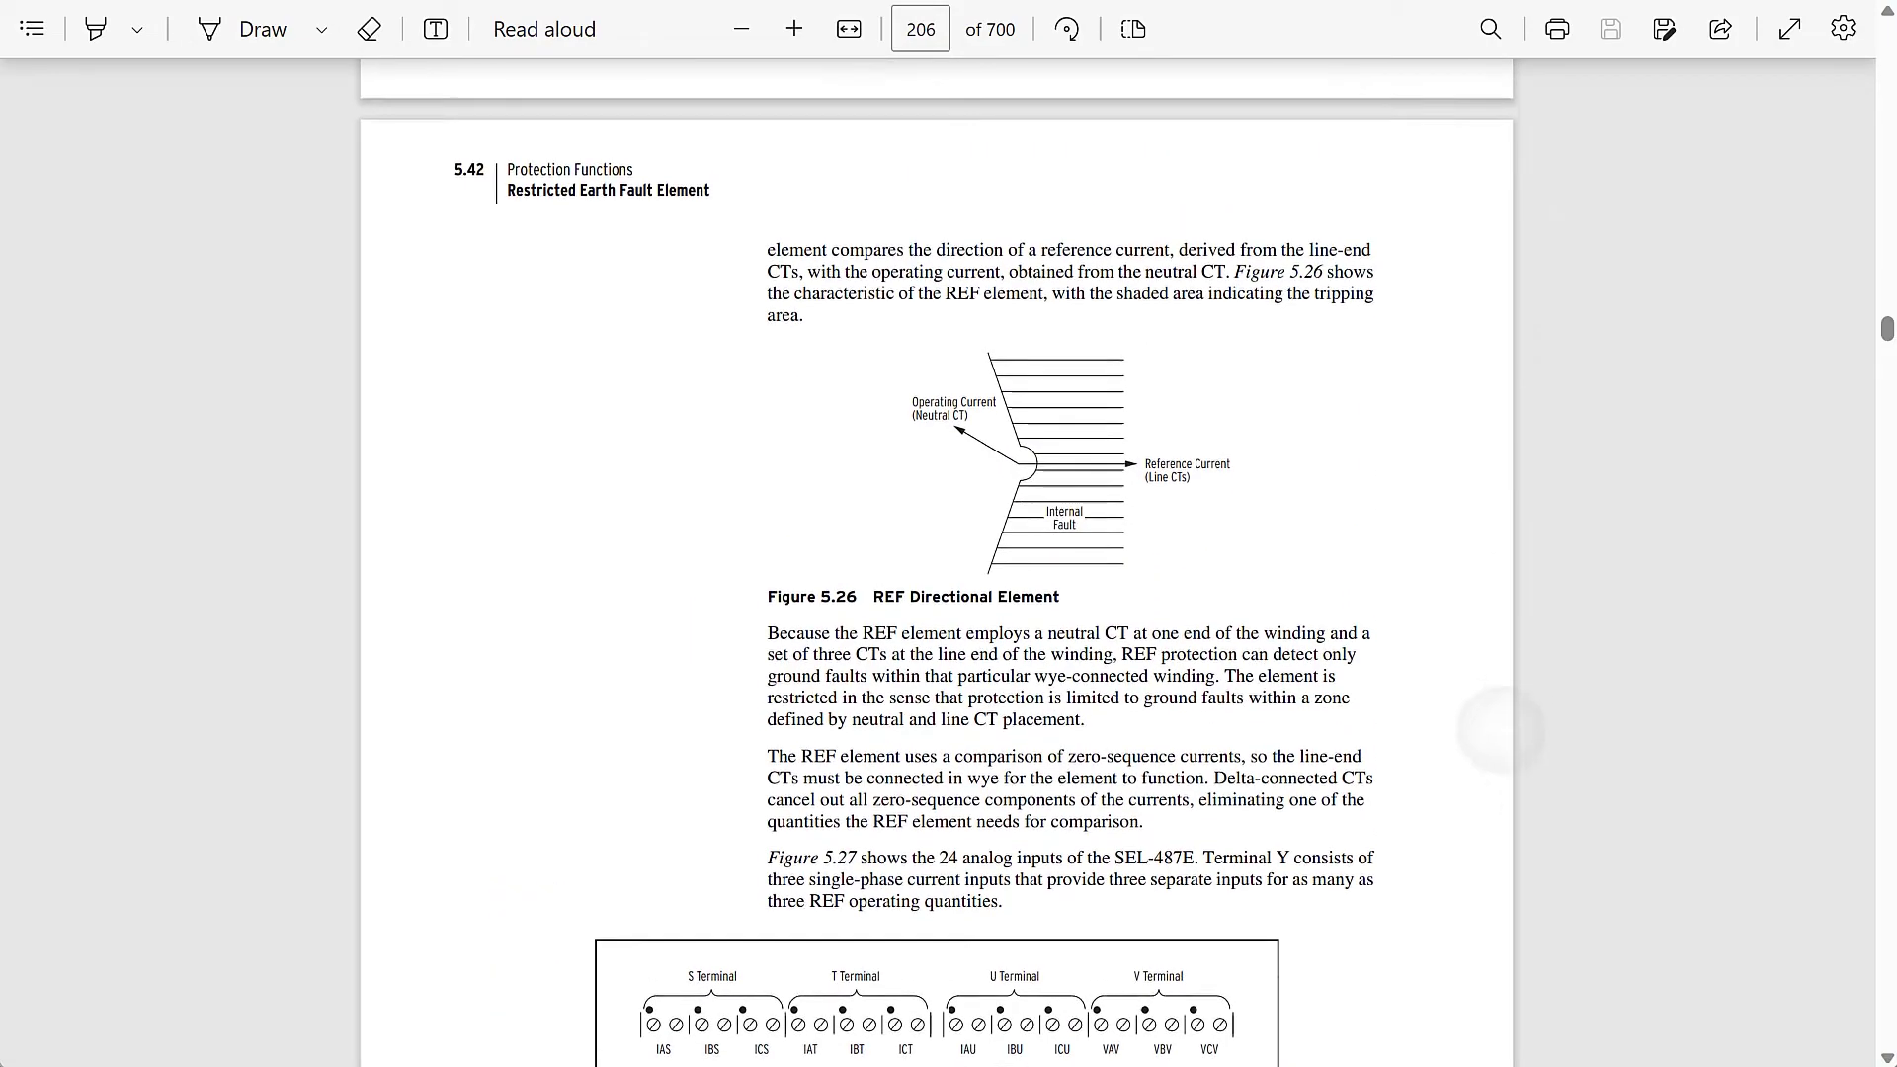
{"action": "scroll", "coordinate": [937, 573], "scroll_direction": "down", "scroll_amount": 1}
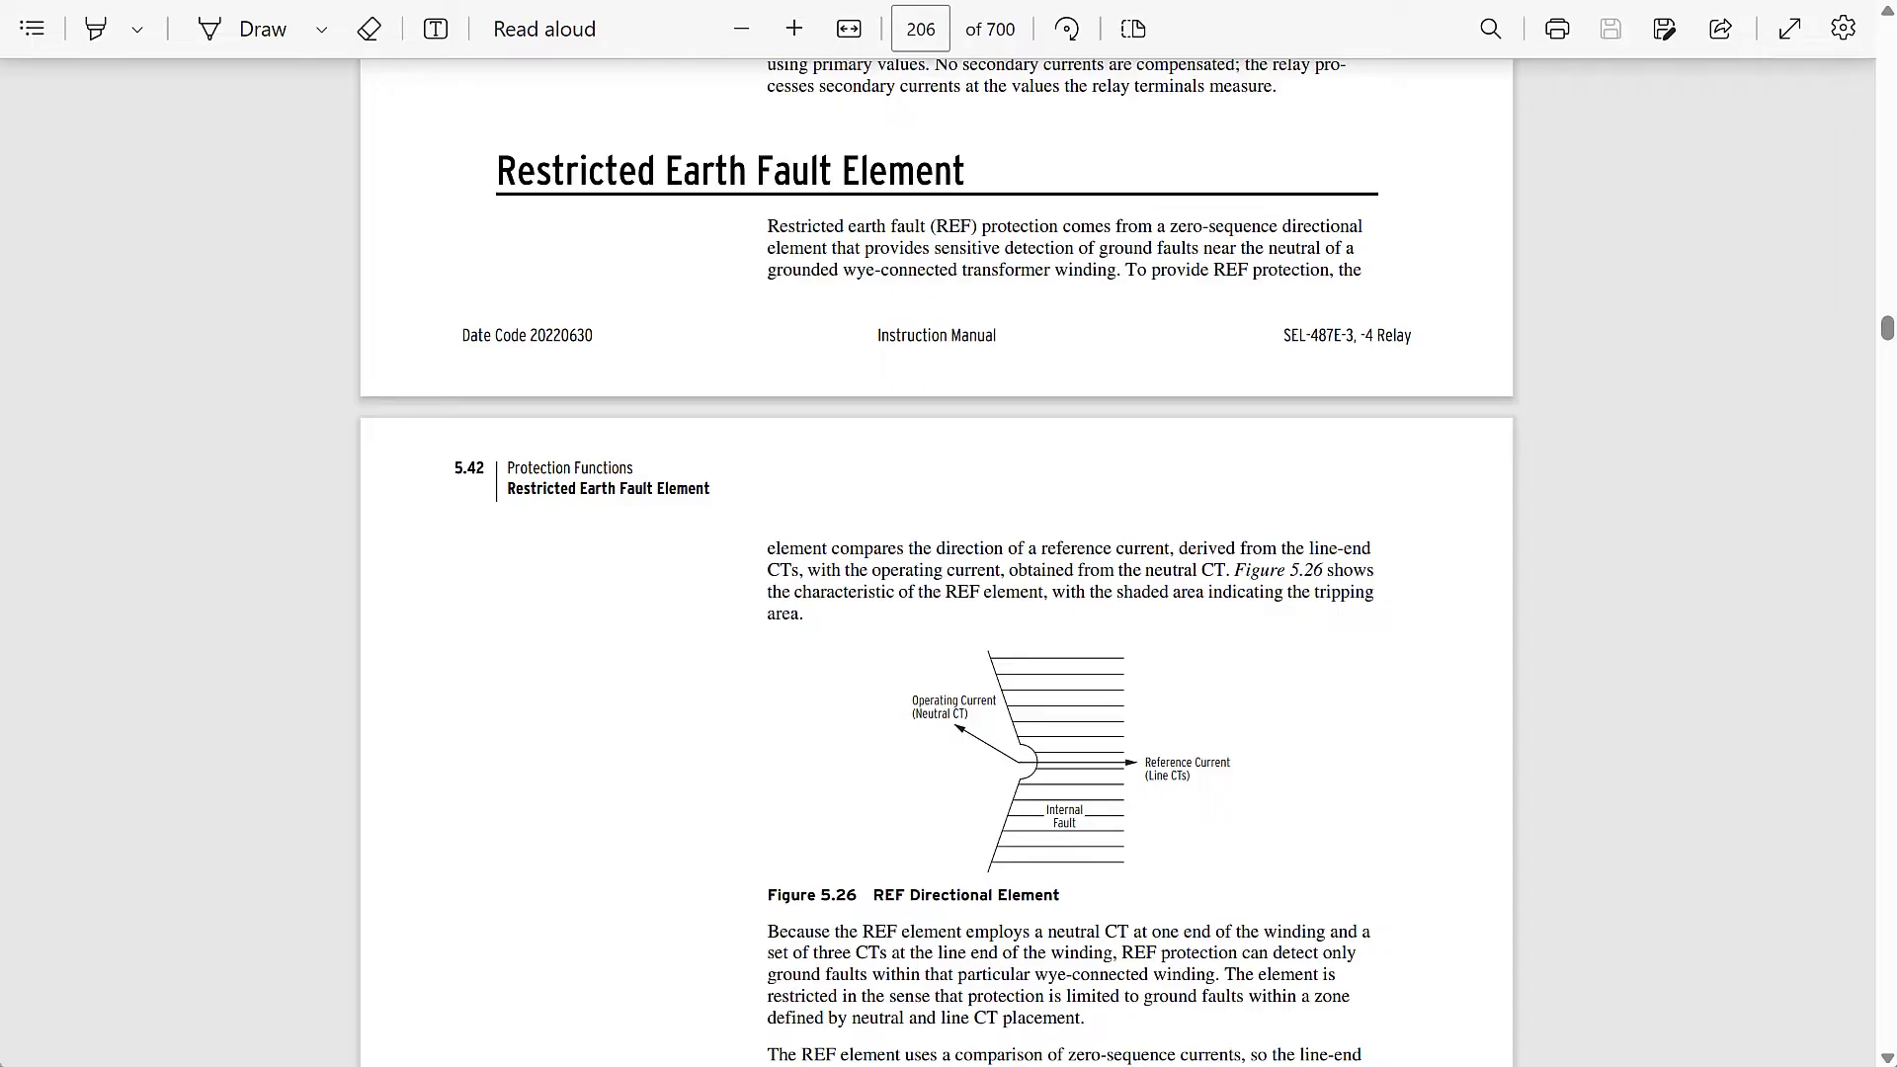
{"action": "scroll", "coordinate": [937, 573], "scroll_direction": "down", "scroll_amount": 3}
{"action": "key", "text": "ctrl+plus"}
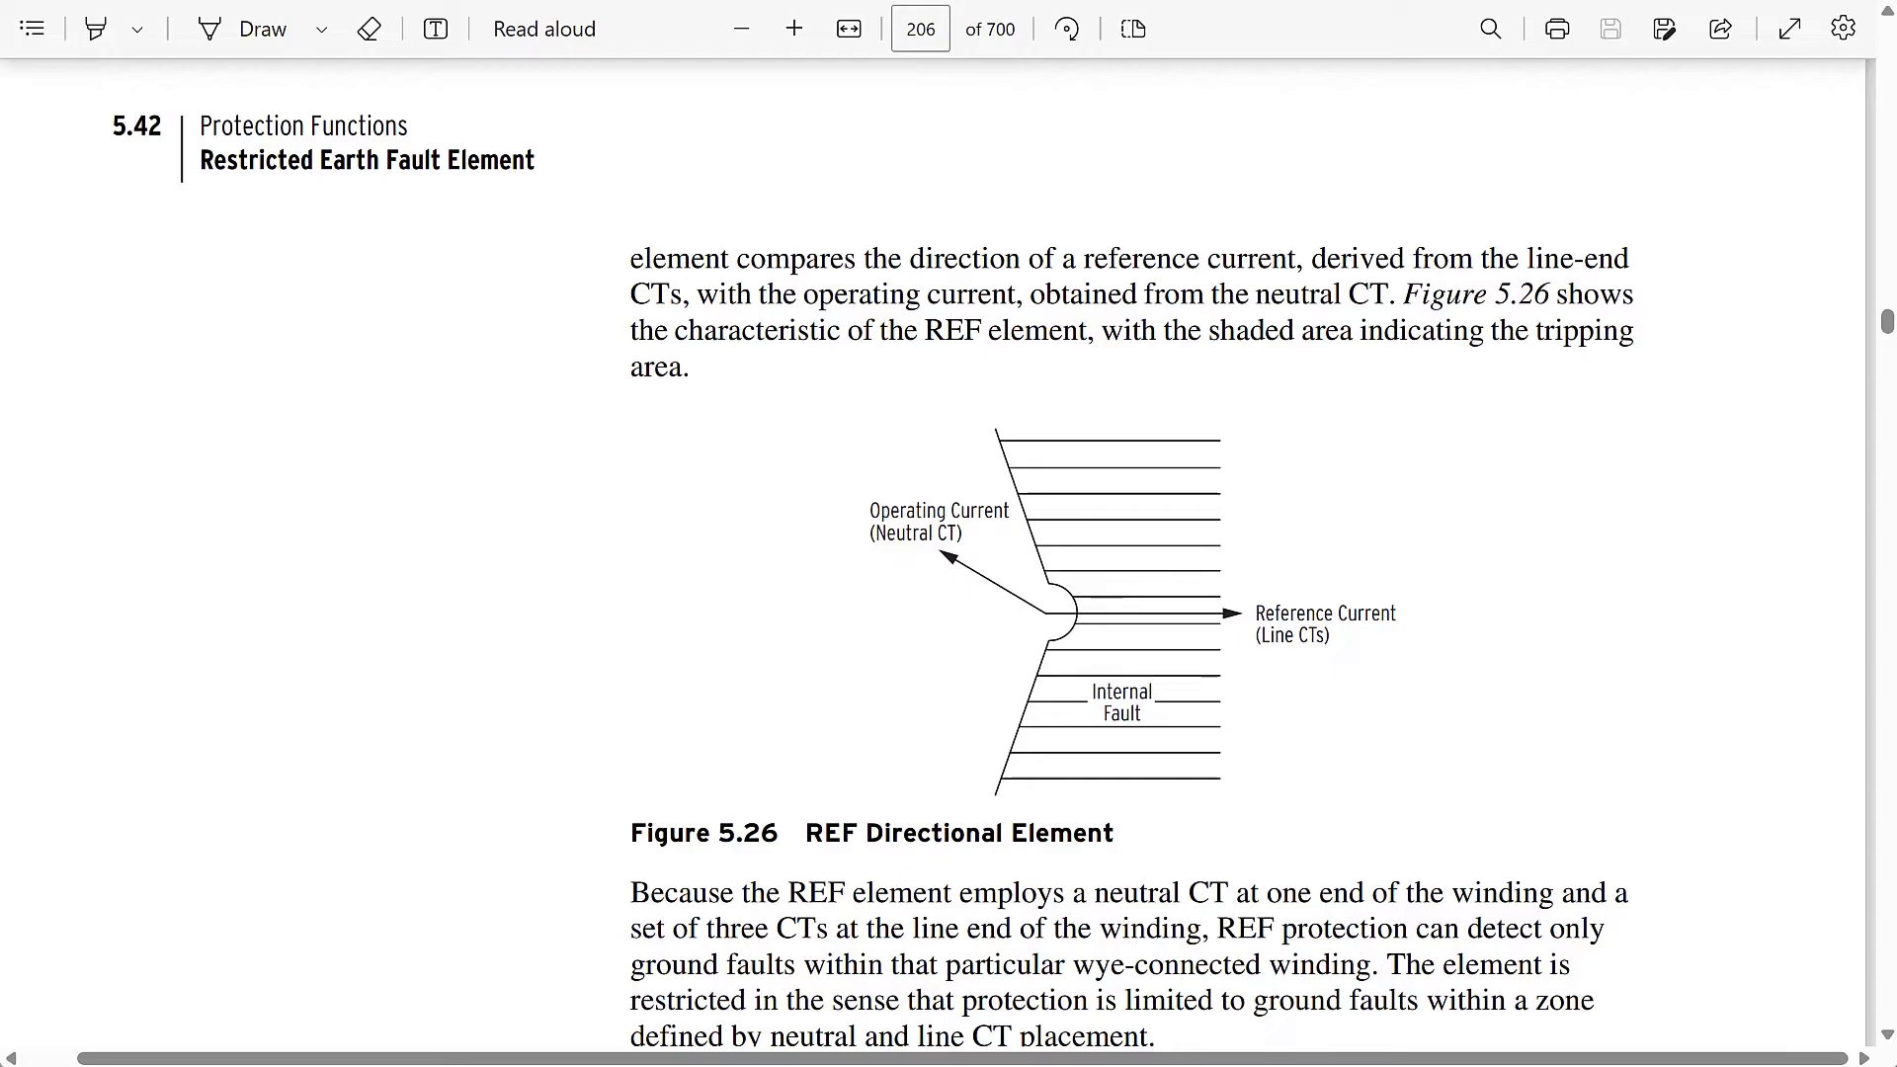
In Figure 5.27, ink an arrow and a circle marking the Y Terminal inputs.
{"action": "scroll", "coordinate": [948, 553], "scroll_direction": "down", "scroll_amount": 10}
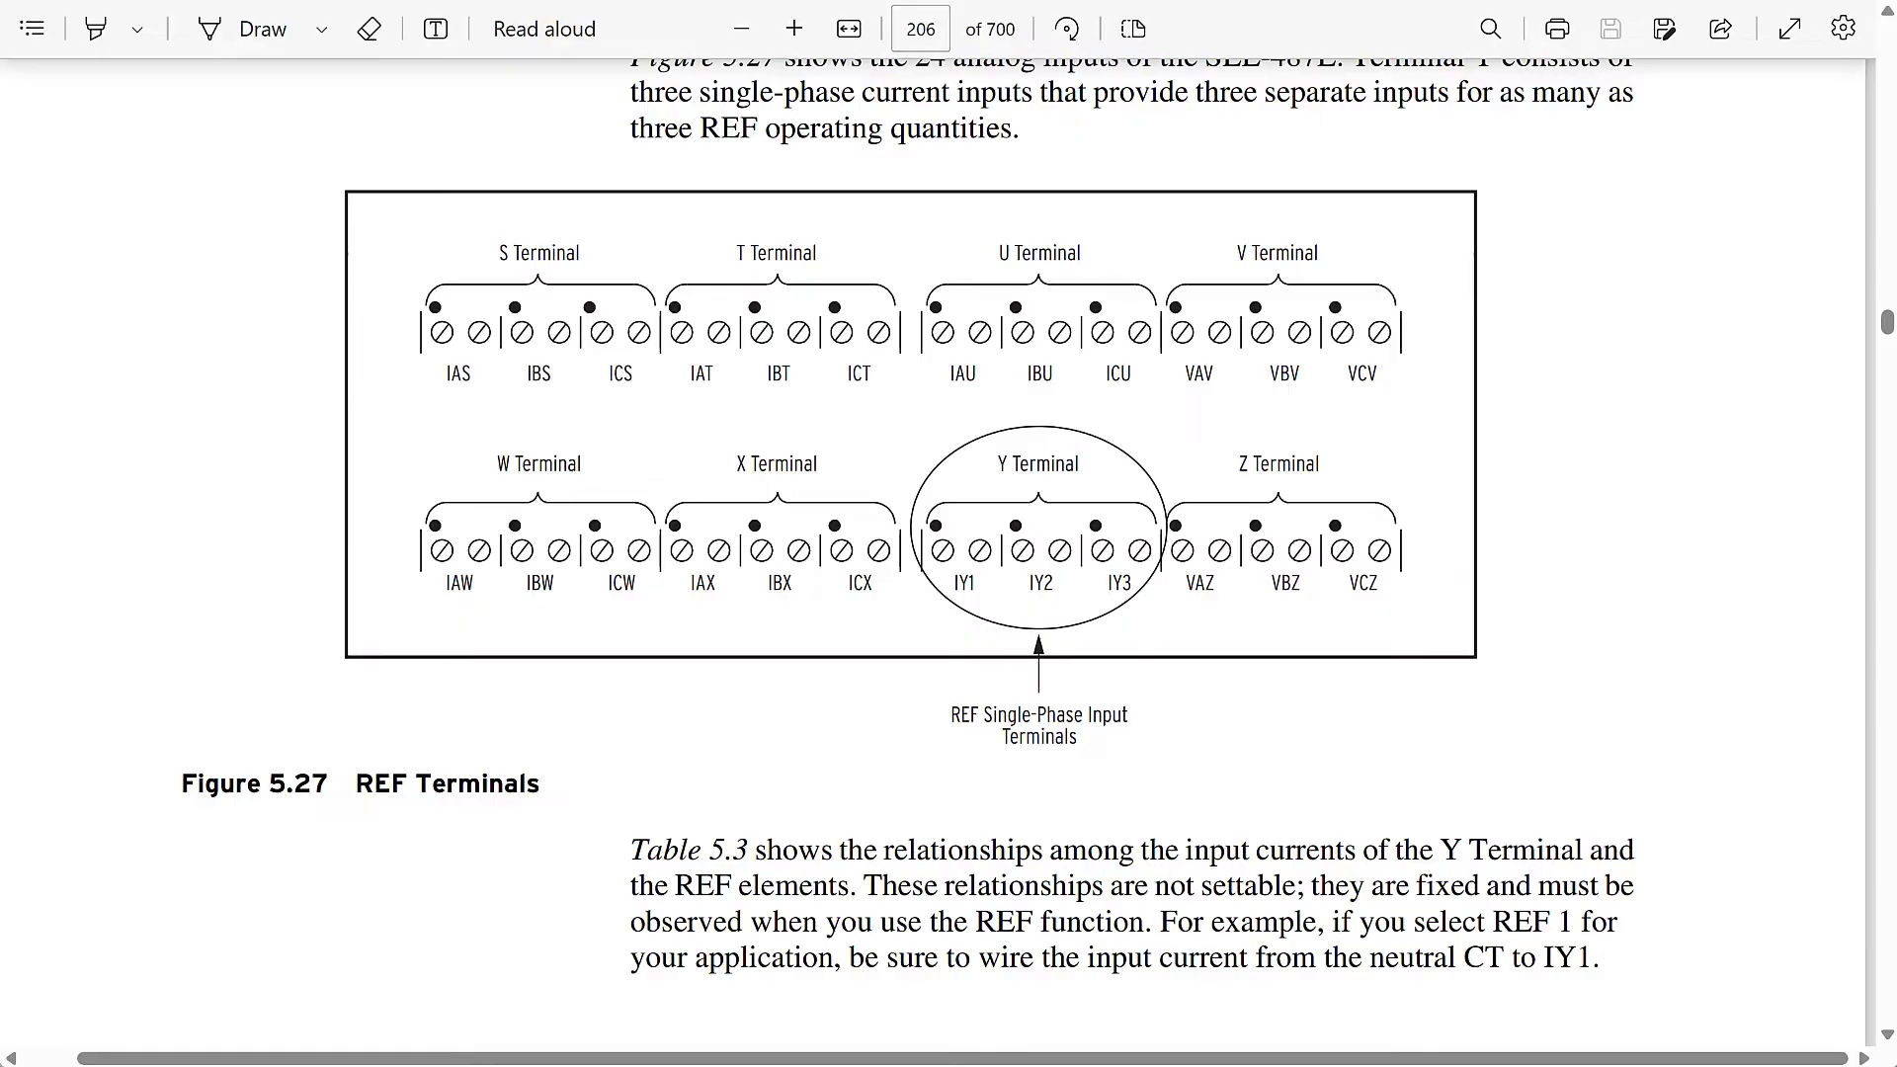
{"action": "left_click", "coordinate": [263, 29]}
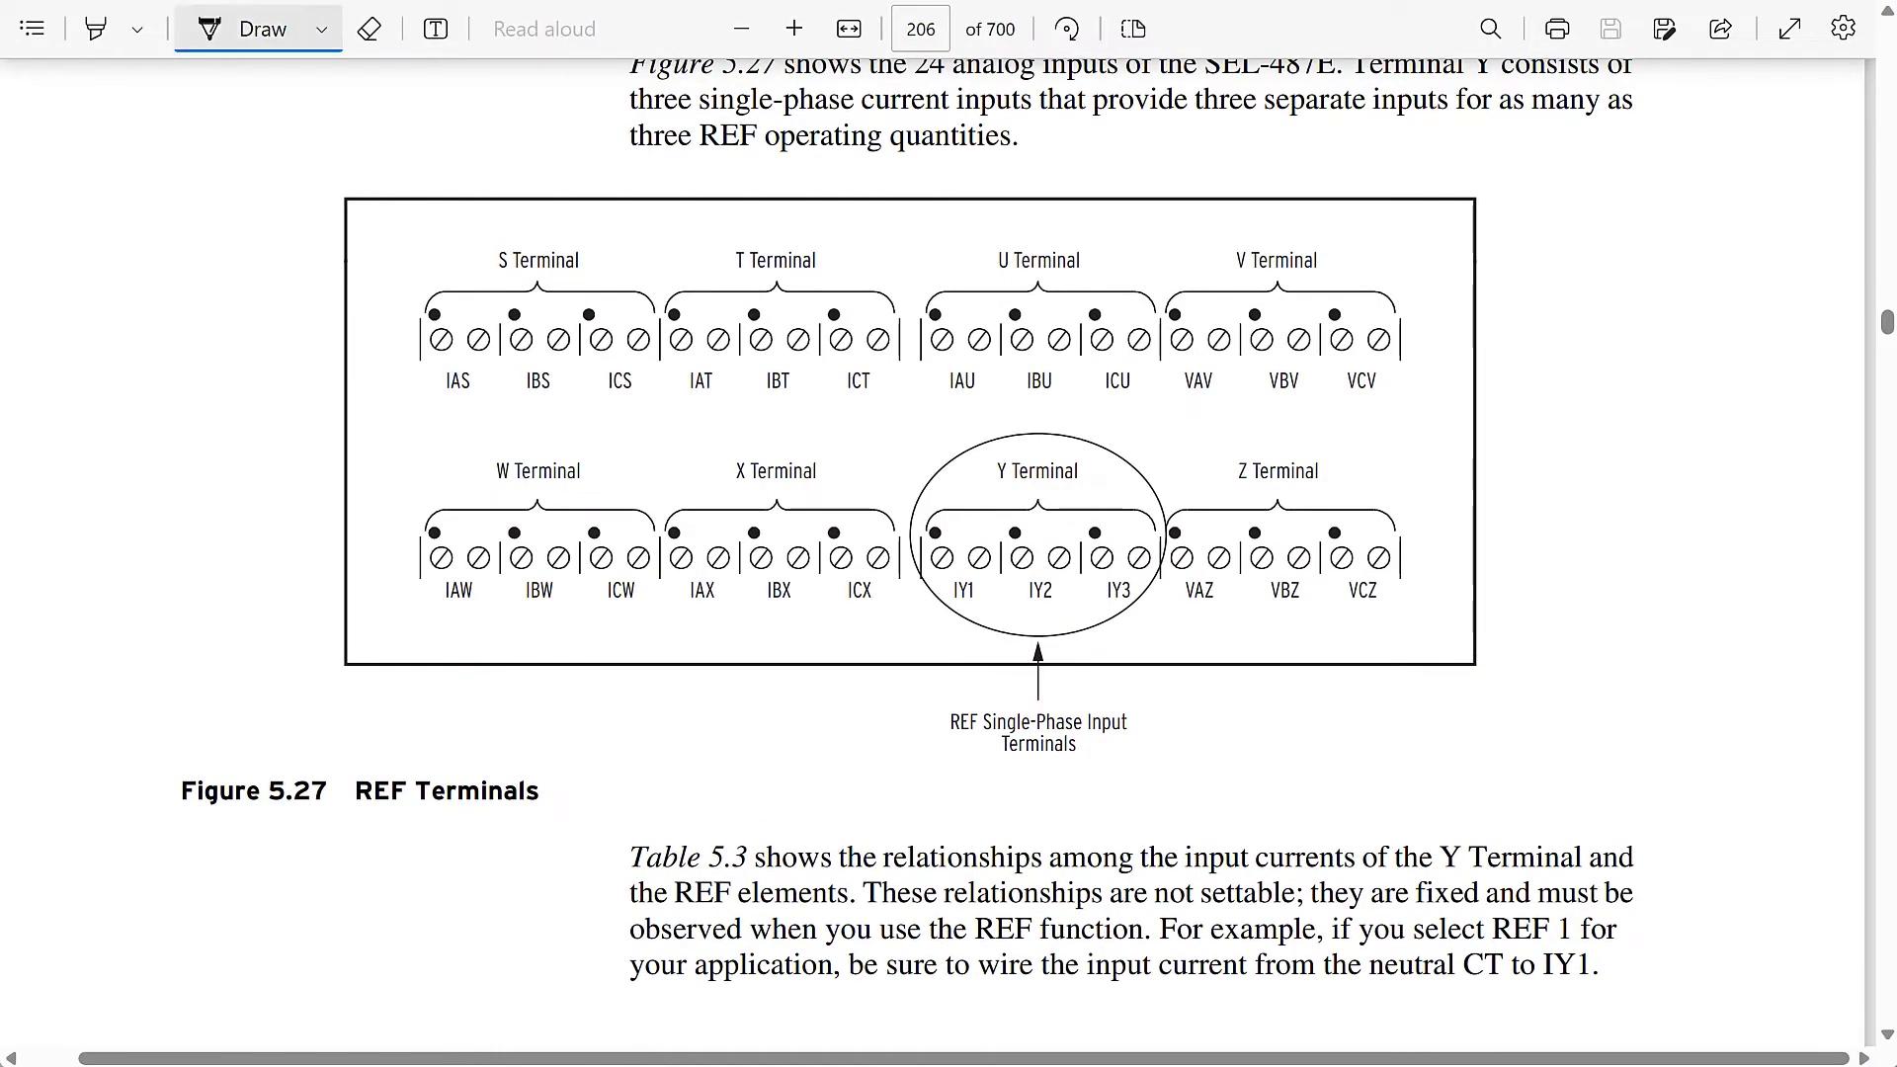
{"action": "mouse_move", "coordinate": [900, 629]}
{"action": "left_mouse_down"}
{"action": "mouse_move", "coordinate": [934, 642]}
{"action": "mouse_move", "coordinate": [898, 726]}
{"action": "left_mouse_up"}
{"action": "mouse_move", "coordinate": [1023, 444]}
{"action": "left_mouse_down"}
{"action": "mouse_move", "coordinate": [923, 501]}
{"action": "mouse_move", "coordinate": [916, 578]}
{"action": "mouse_move", "coordinate": [997, 627]}
{"action": "mouse_move", "coordinate": [1086, 635]}
{"action": "mouse_move", "coordinate": [1162, 533]}
{"action": "mouse_move", "coordinate": [1115, 466]}
{"action": "mouse_move", "coordinate": [979, 442]}
{"action": "left_mouse_up"}
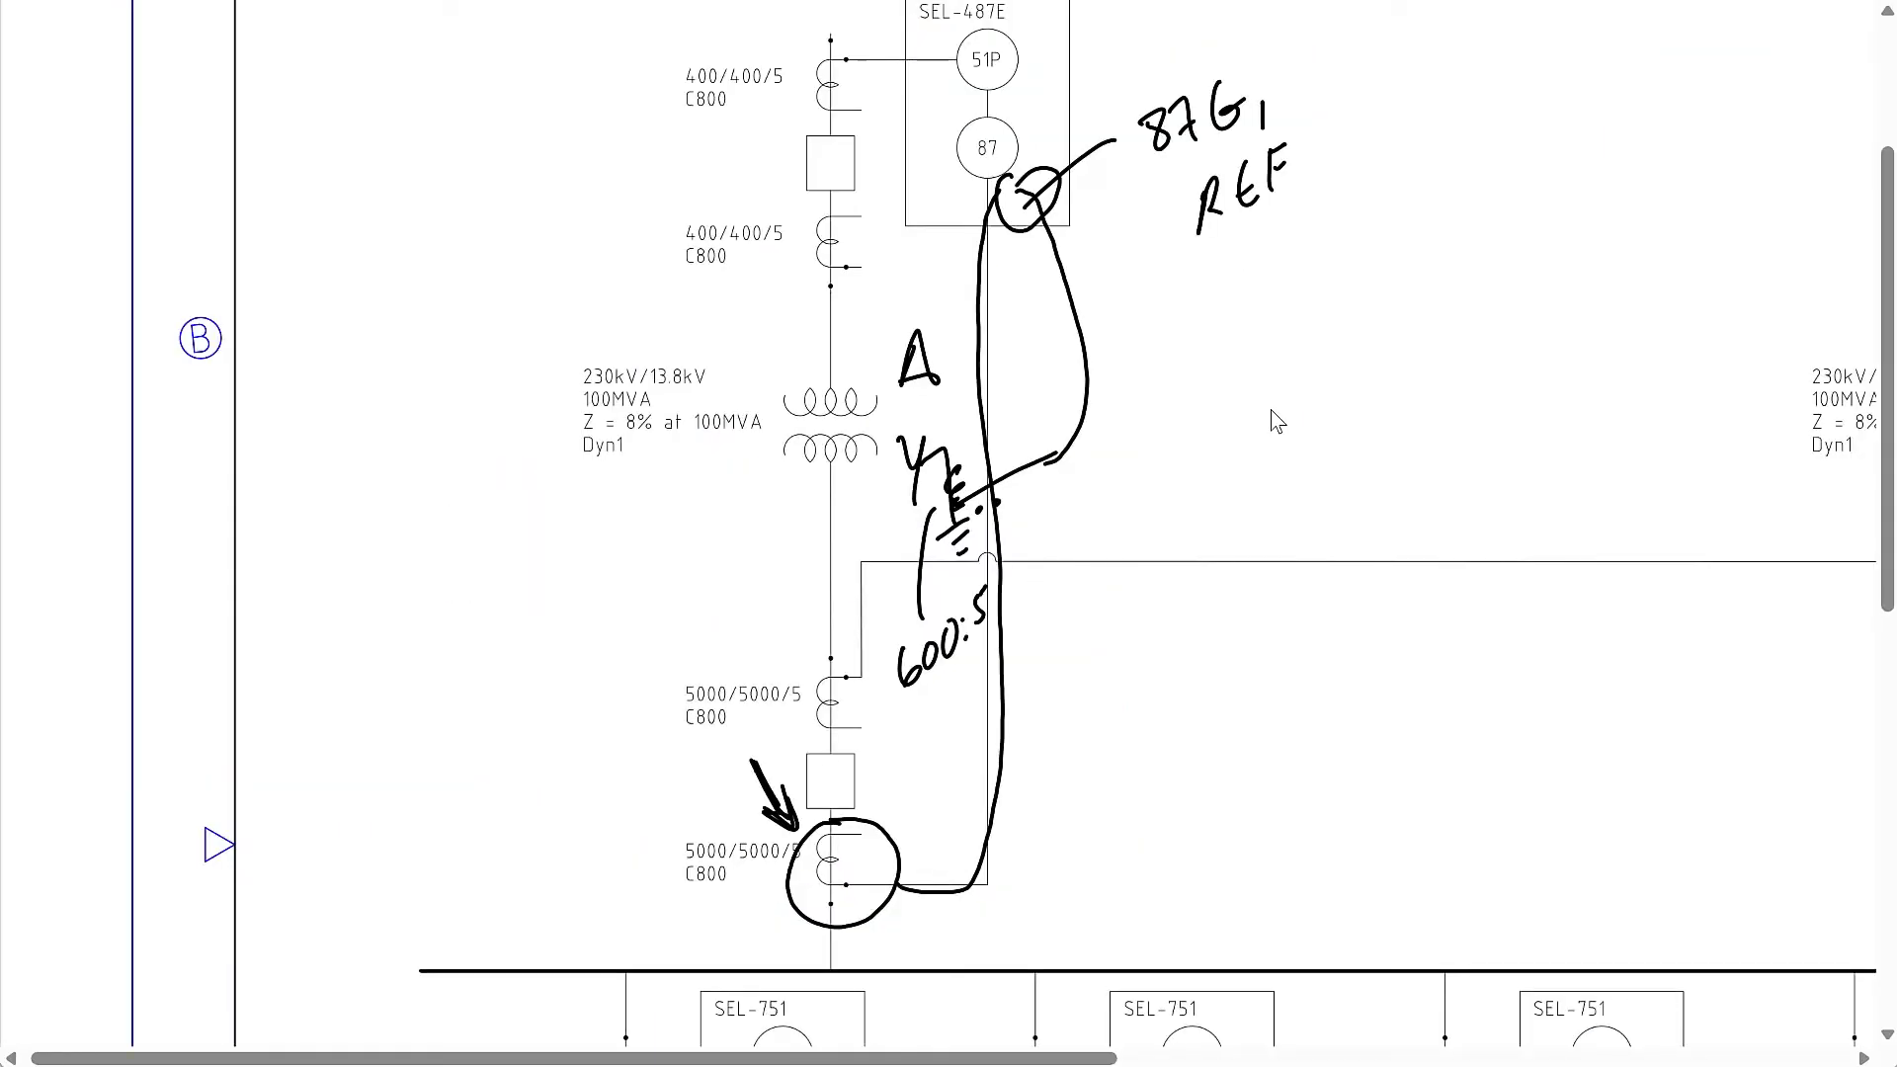
Scroll the one-line diagram back to its top, then switch back to the manual's Figure 5.27 page.
{"action": "scroll", "coordinate": [1274, 420], "scroll_direction": "down", "scroll_amount": 3}
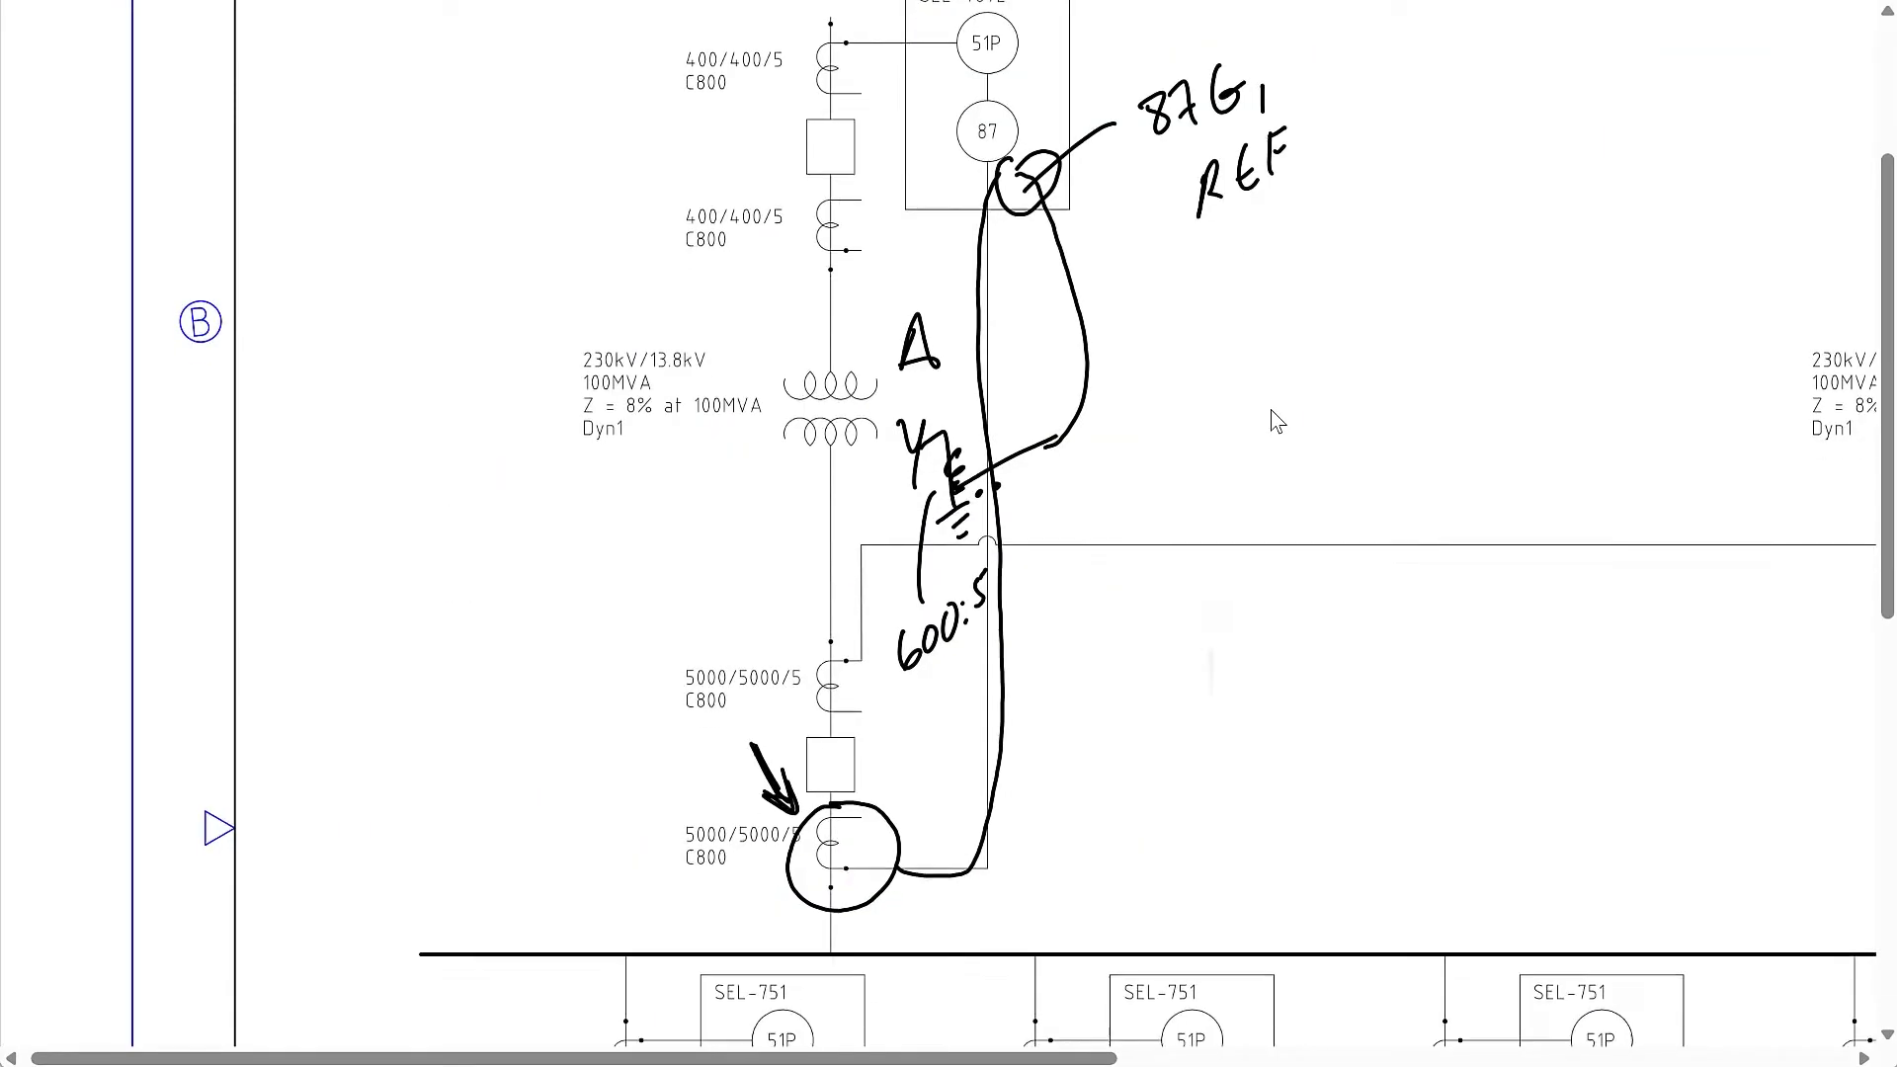
{"action": "scroll", "coordinate": [1275, 420], "scroll_direction": "up", "scroll_amount": 3}
{"action": "scroll", "coordinate": [1274, 422], "scroll_direction": "up", "scroll_amount": 1}
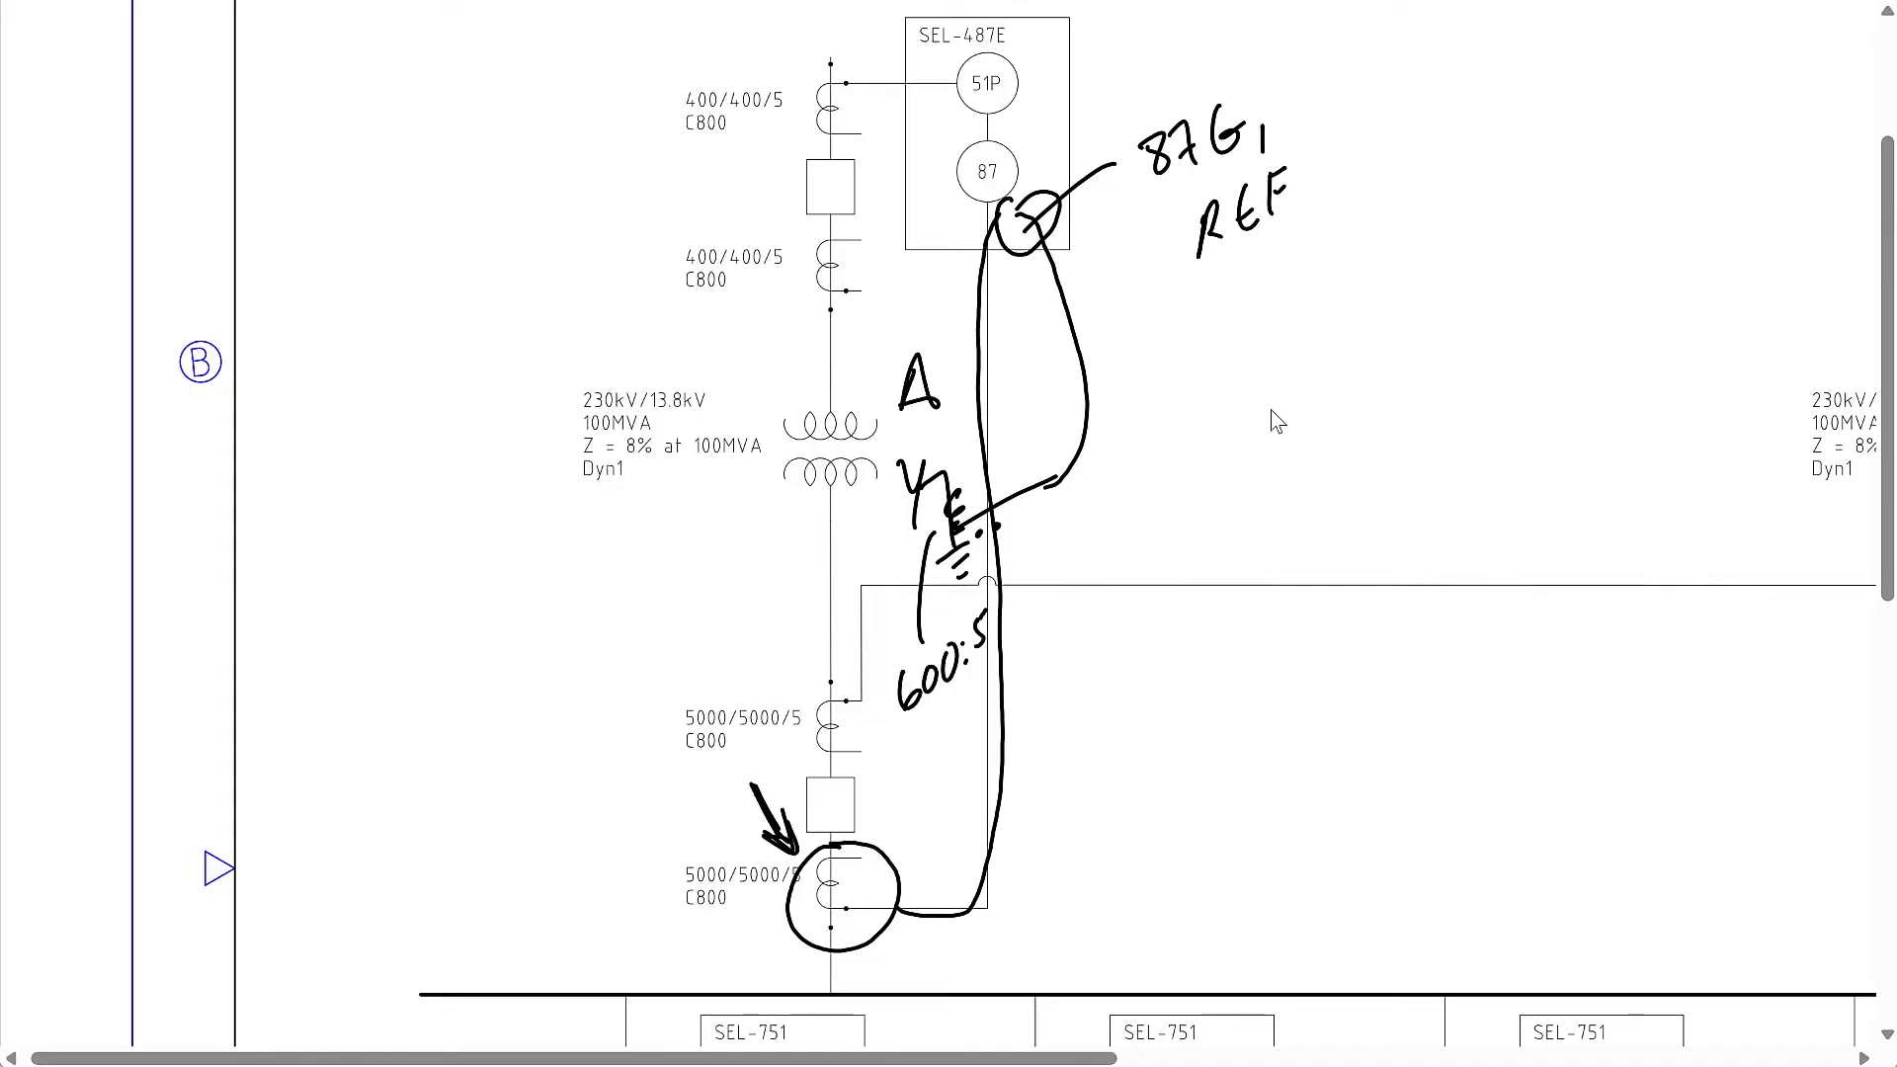
{"action": "scroll", "coordinate": [1275, 422], "scroll_direction": "up", "scroll_amount": 5}
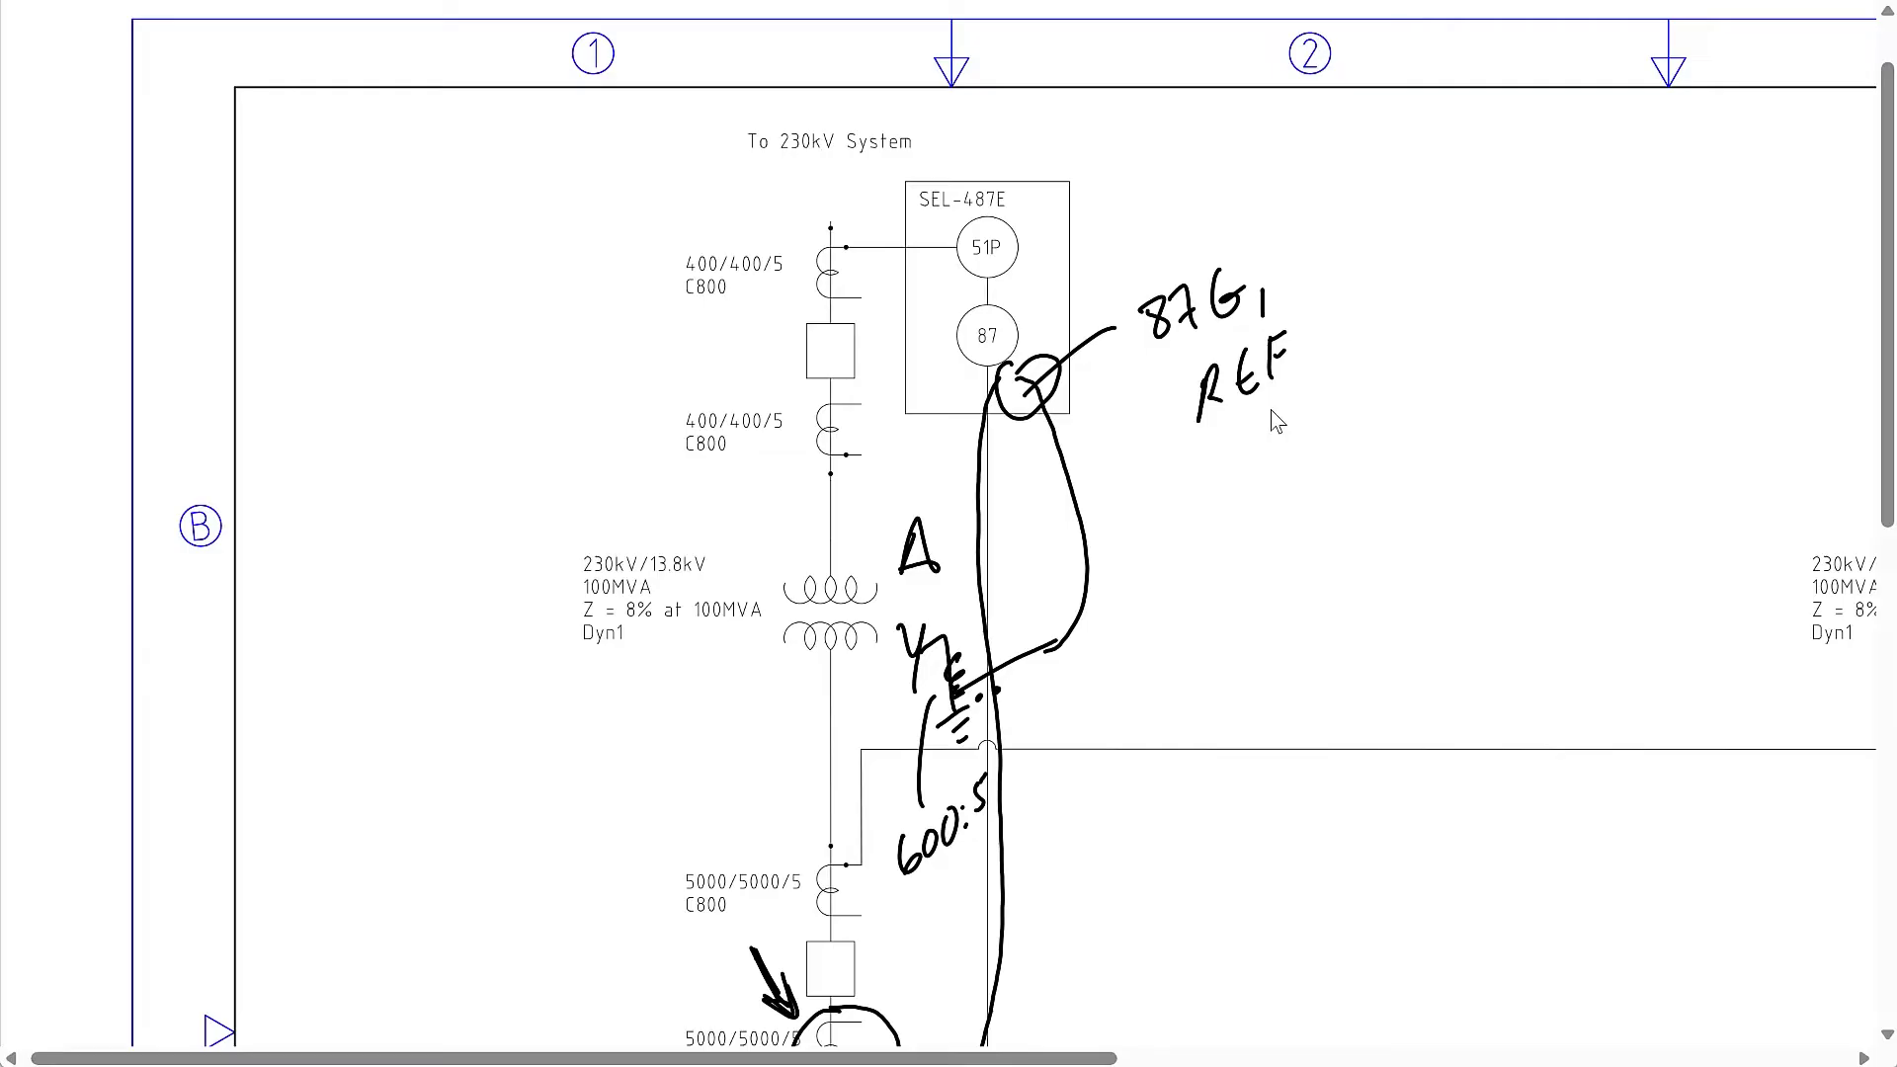
{"action": "key", "text": "alt+Tab"}
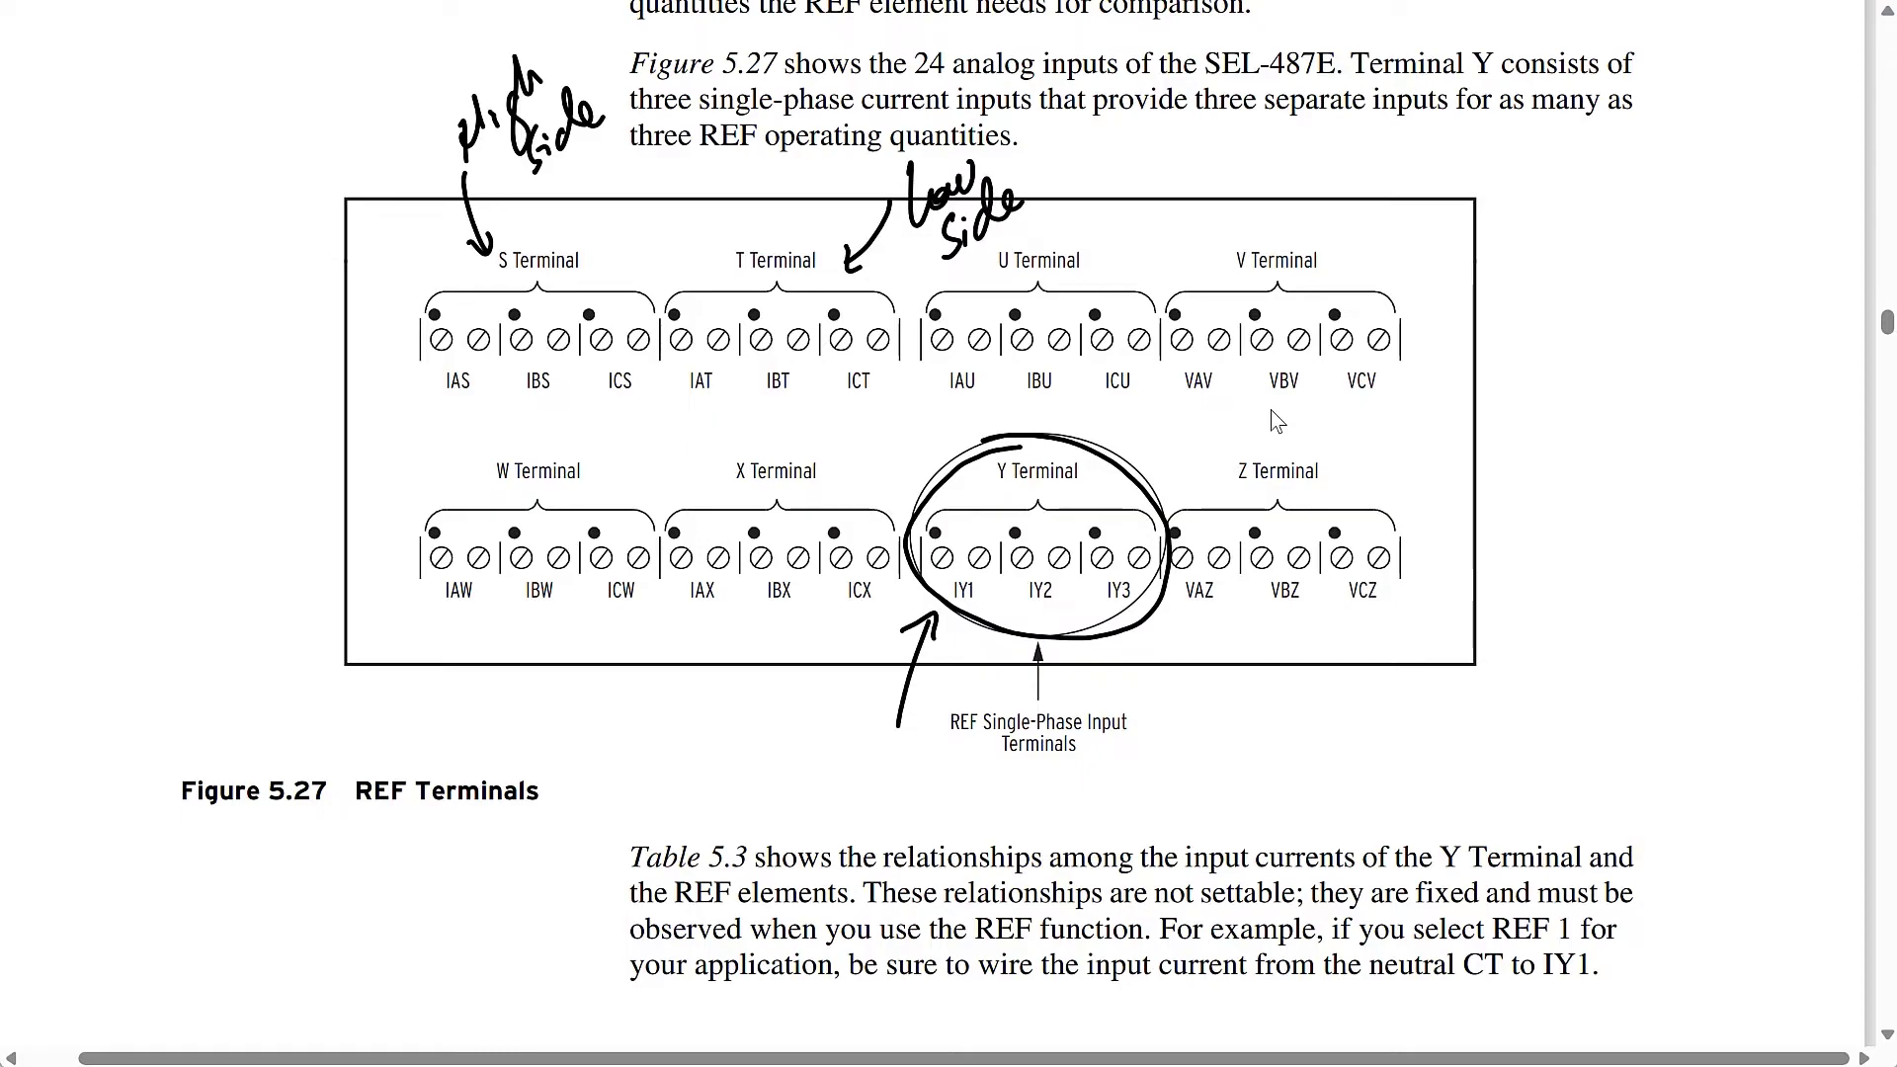
Switch to the AcSELerator QuickSet Settings Editor showing the SEL-487E Example relay settings.
{"action": "key", "text": "alt+Tab"}
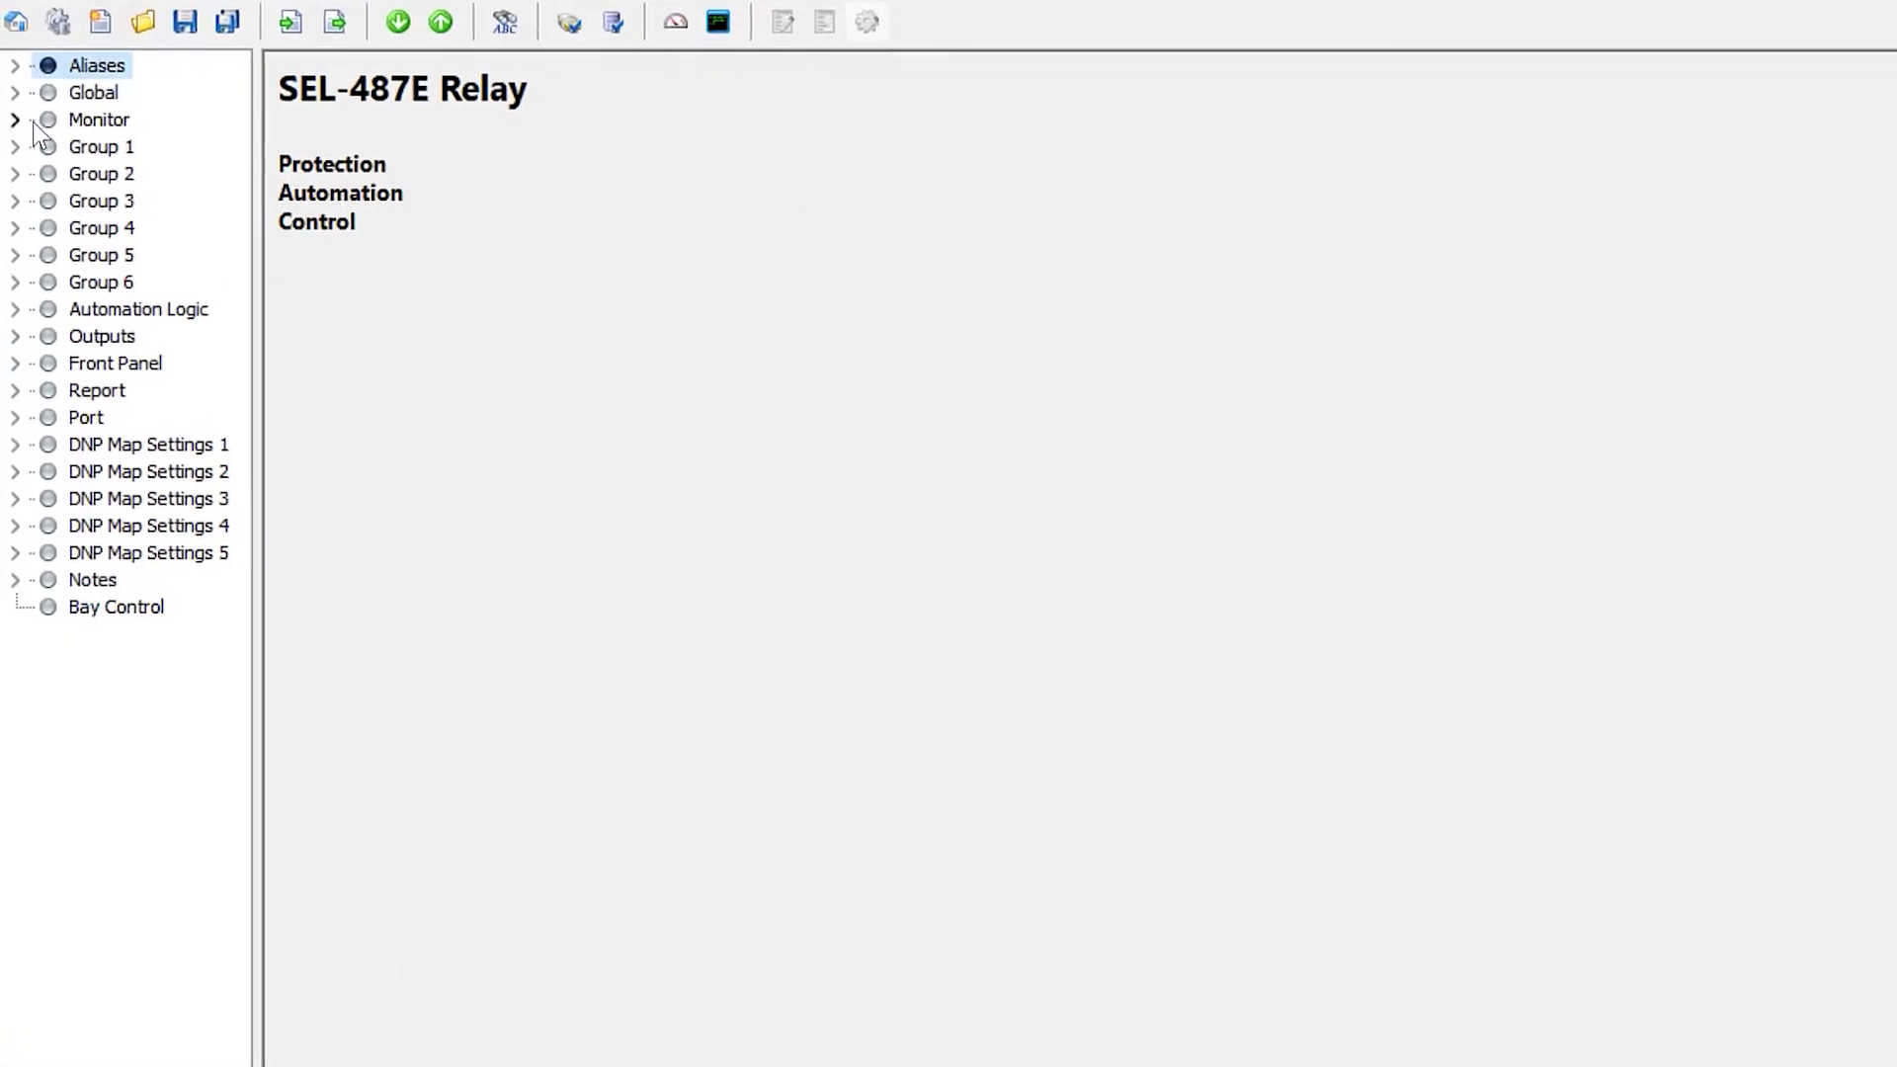
Expand Group 1 > Set 1, widen the settings tree, and open Relay Configuration.
{"action": "left_click", "coordinate": [15, 109]}
{"action": "left_click", "coordinate": [50, 140]}
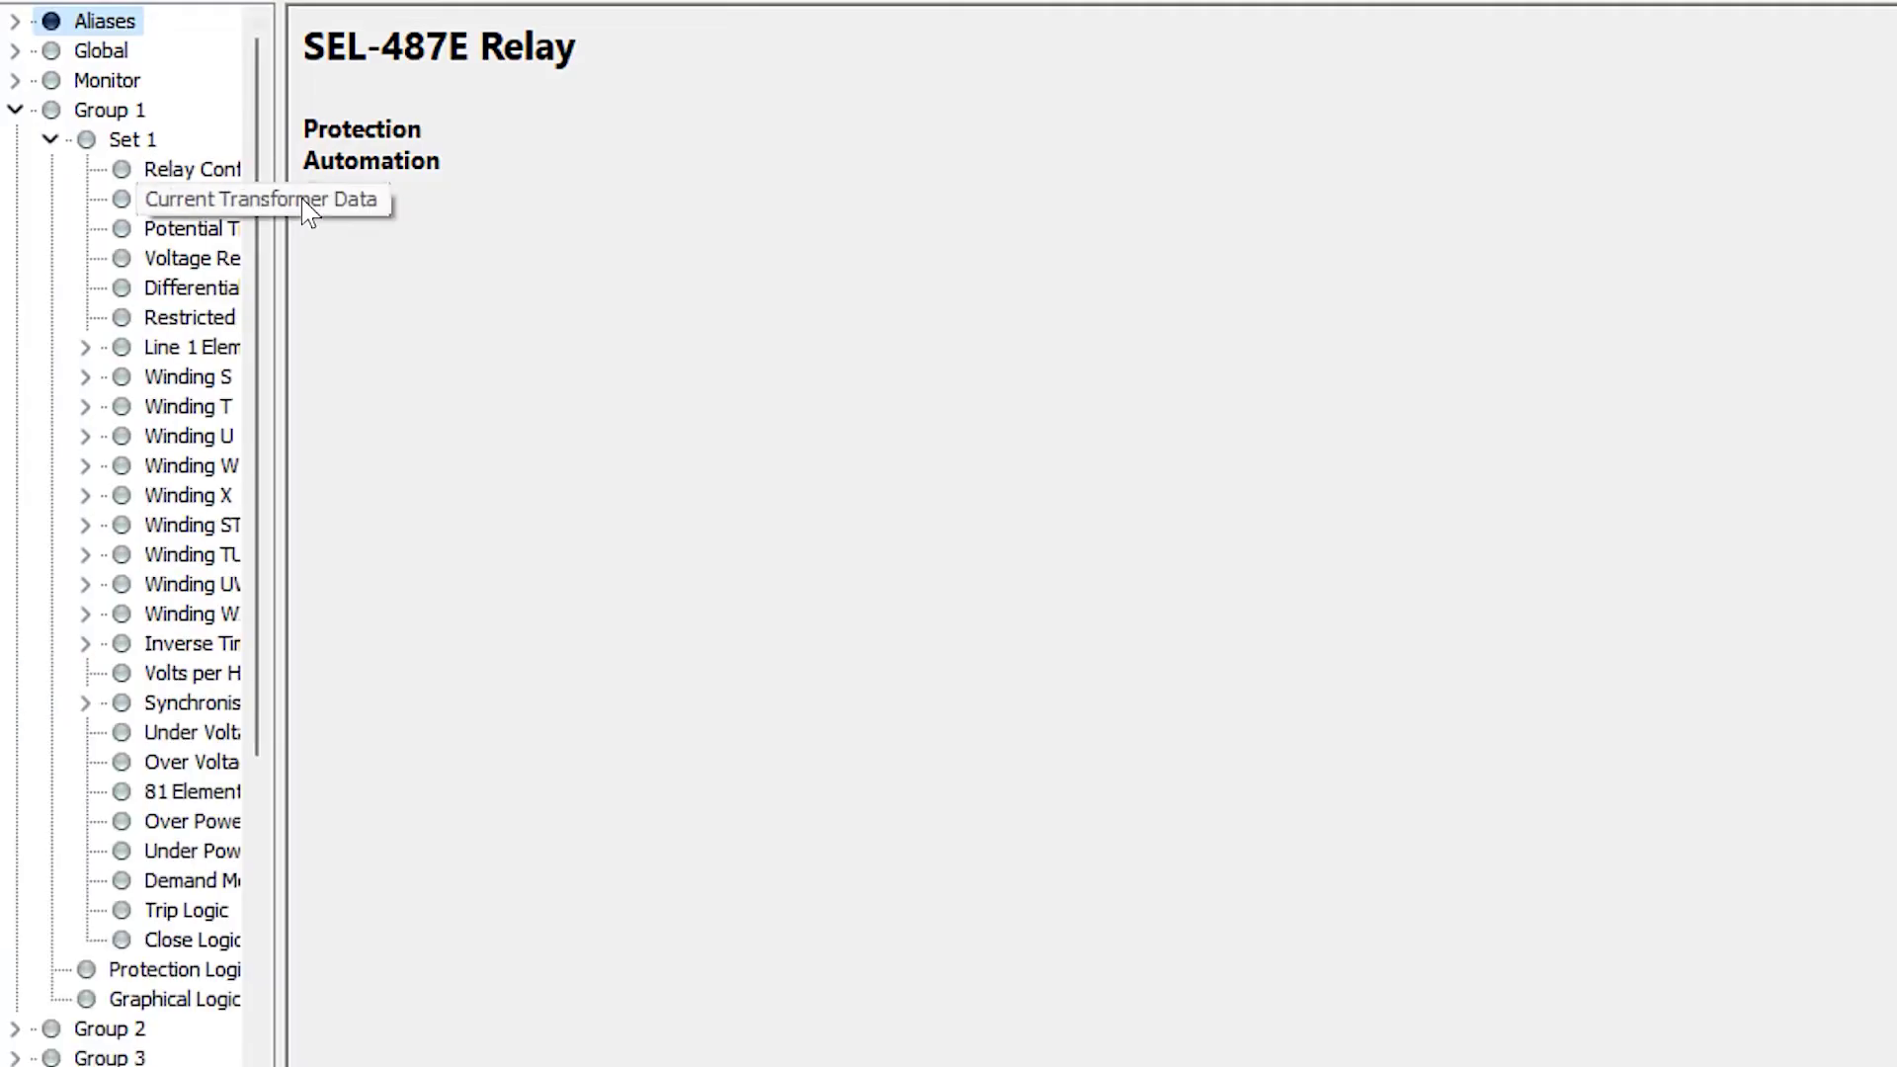
{"action": "left_click_drag", "start_coordinate": [280, 173], "coordinate": [606, 199]}
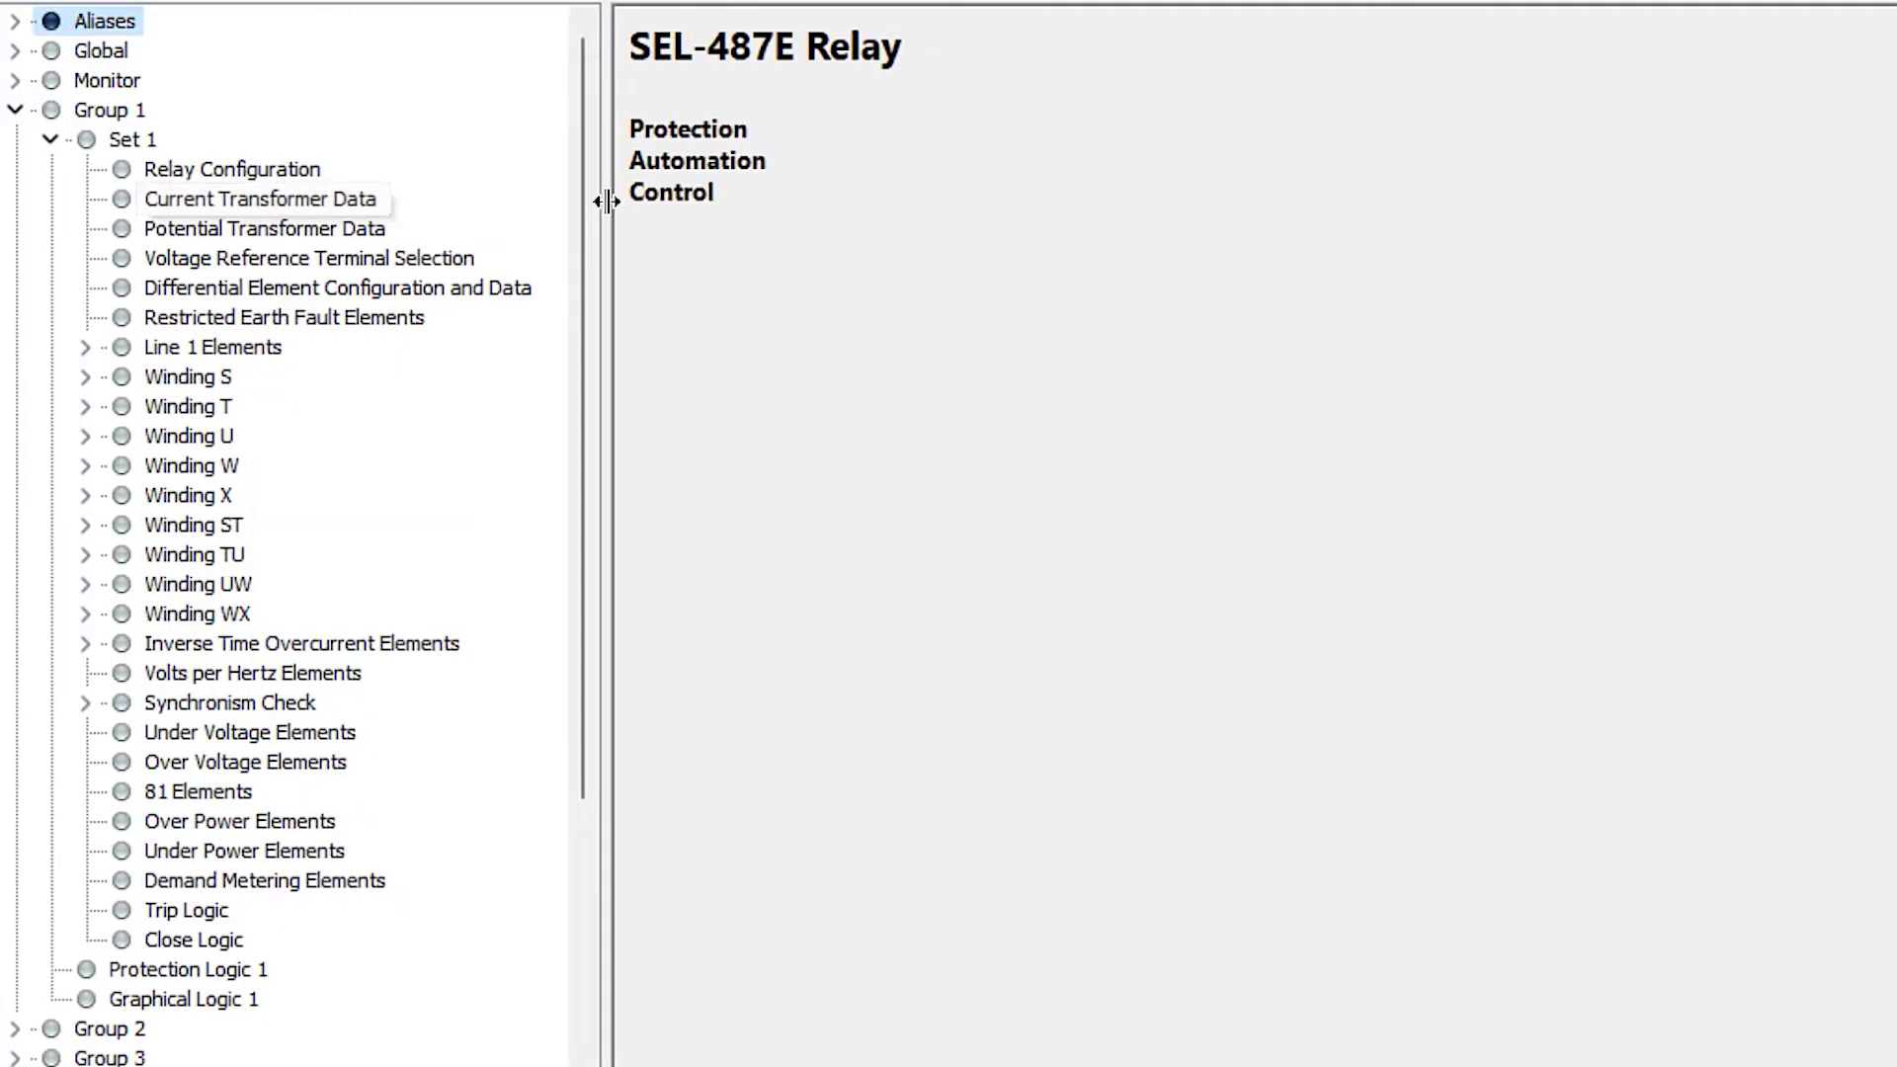
{"action": "left_click", "coordinate": [242, 171]}
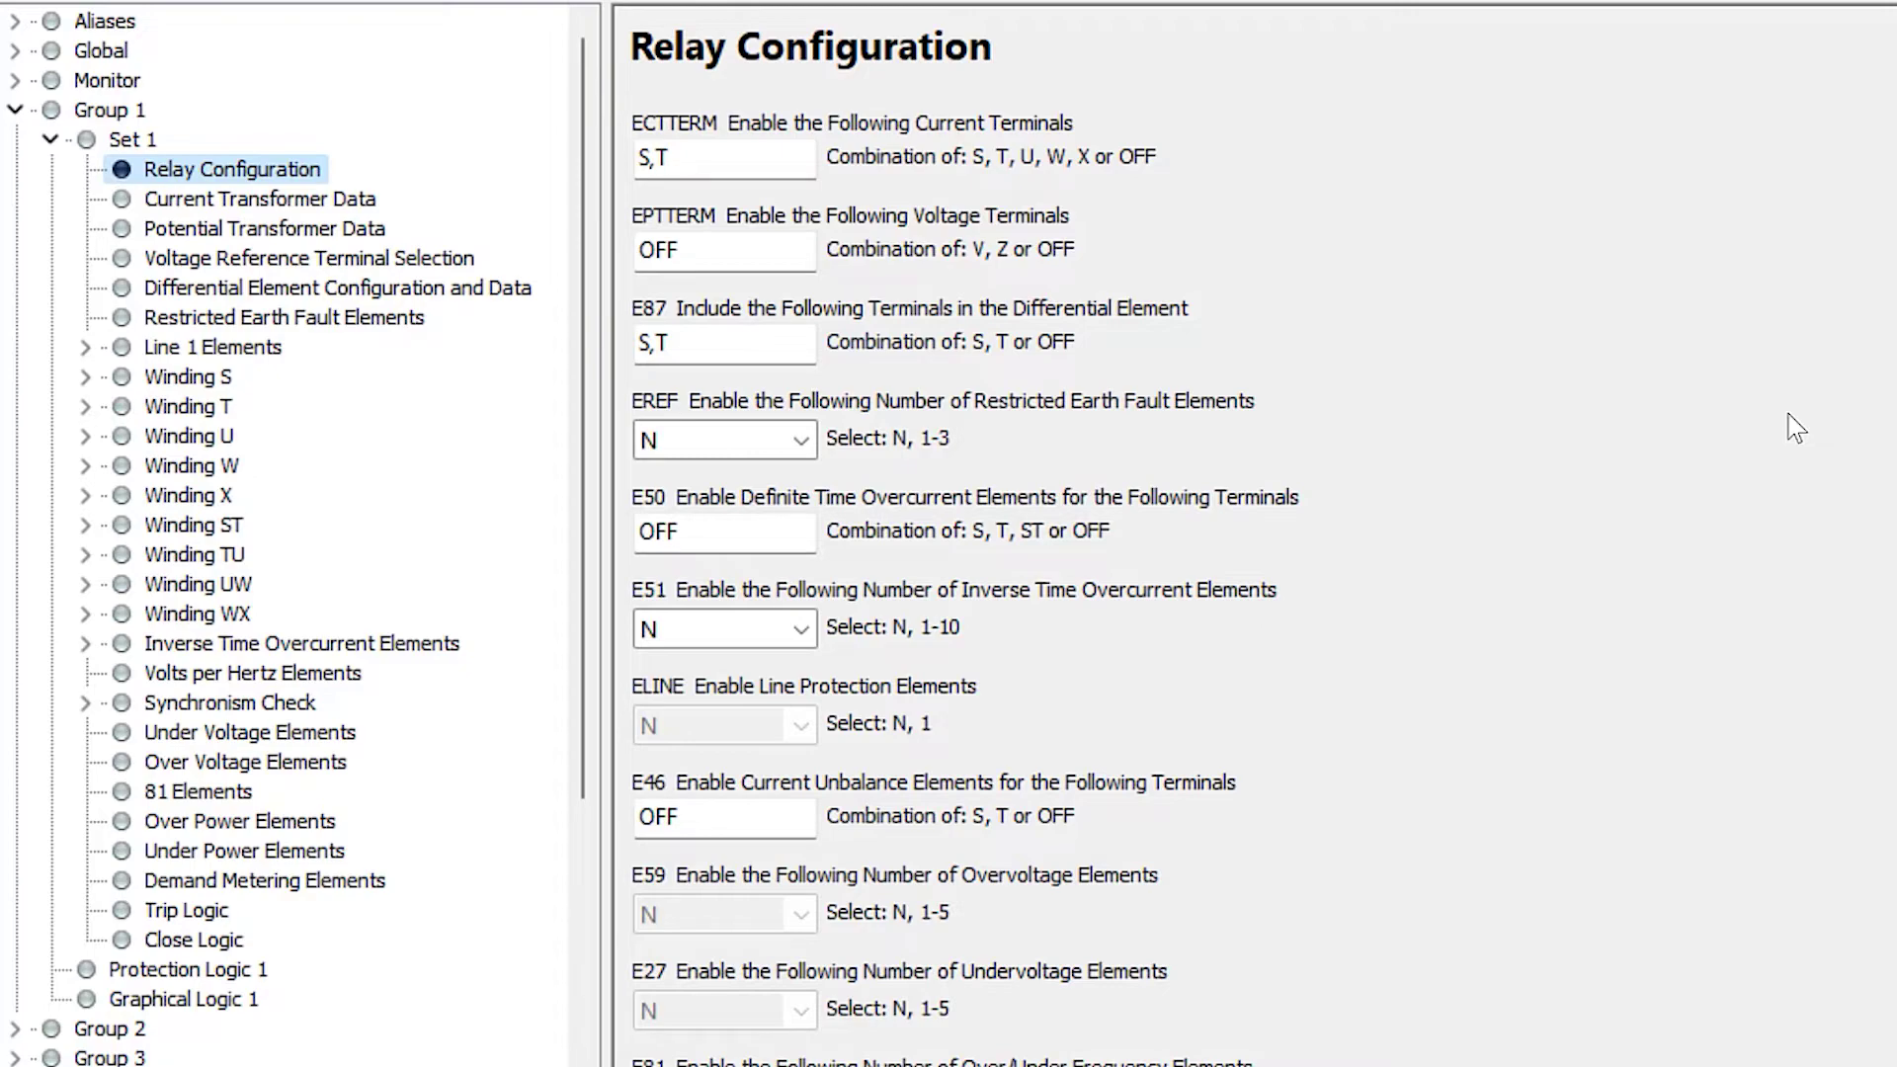
Show the EREF dropdown's REF element count options (N, 1, 2, 3), leaving ECTTERM at S,T.
{"action": "left_click", "coordinate": [708, 159]}
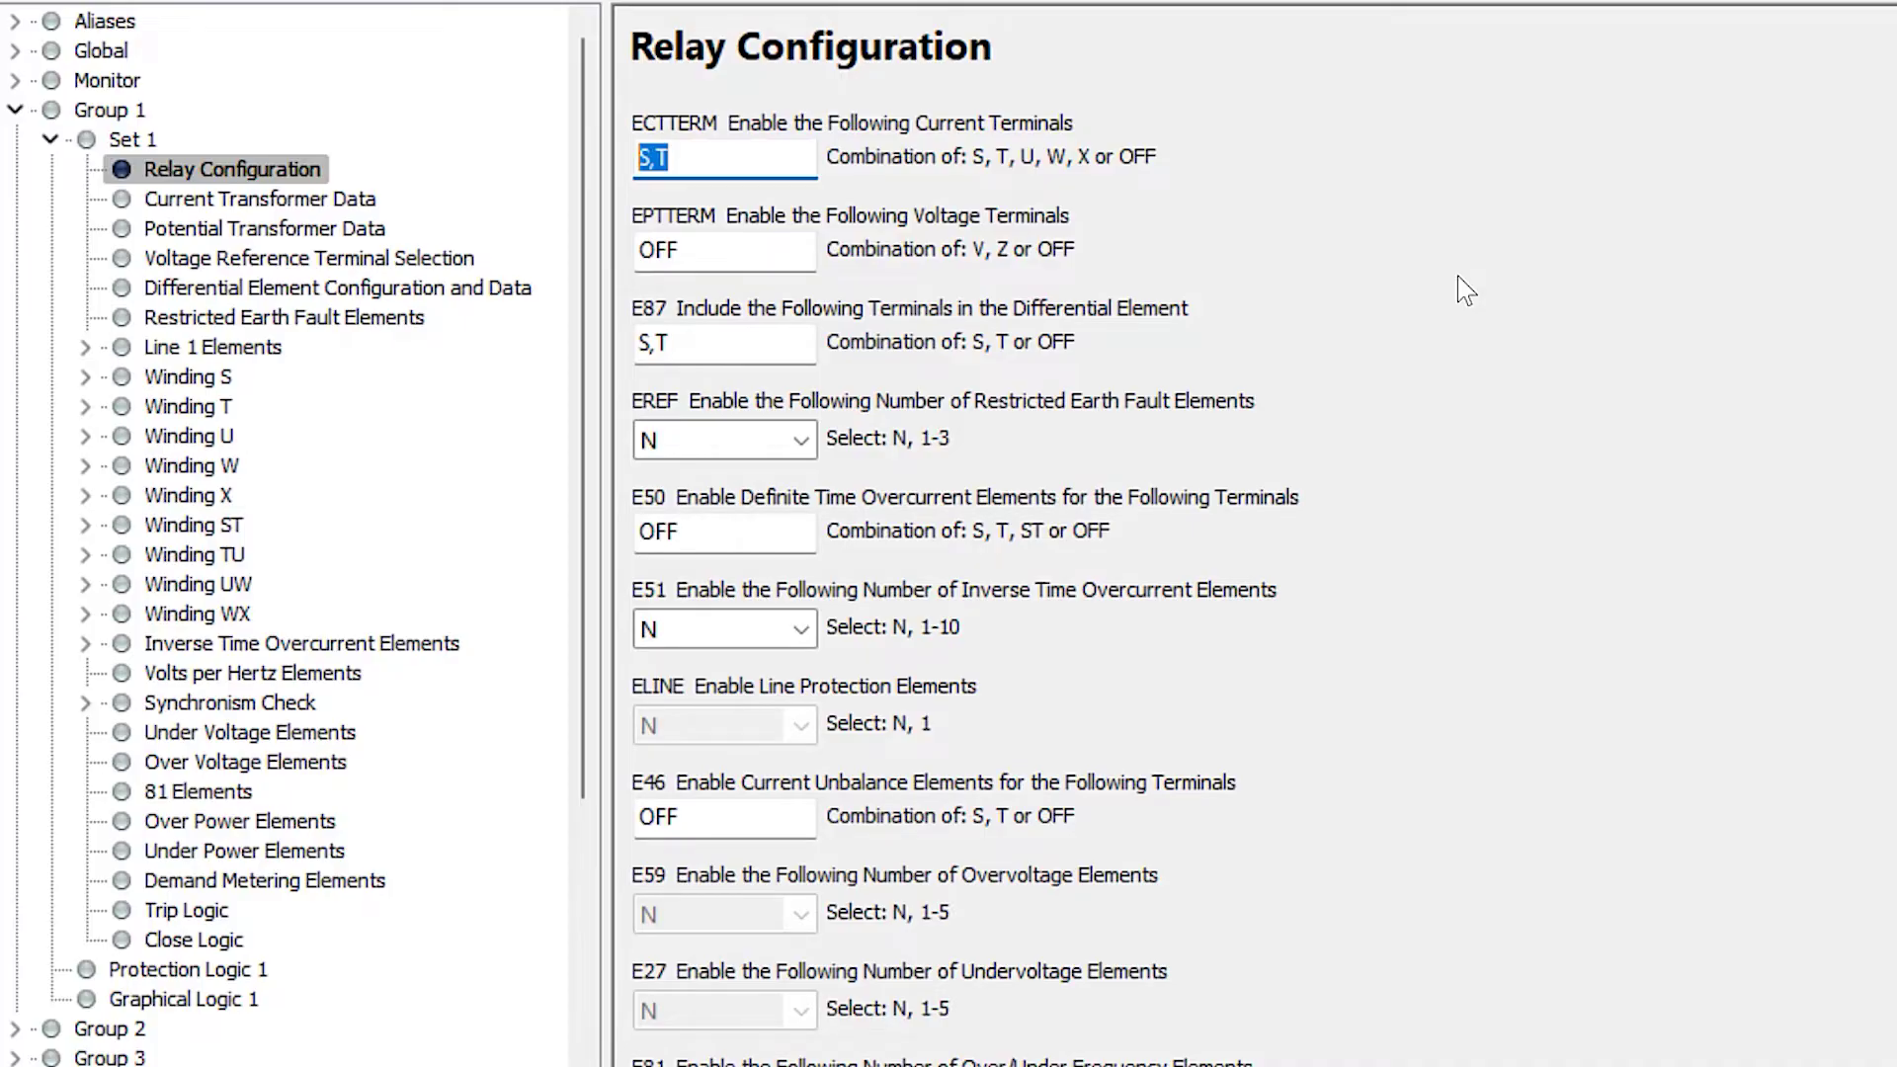
{"action": "left_click", "coordinate": [800, 441]}
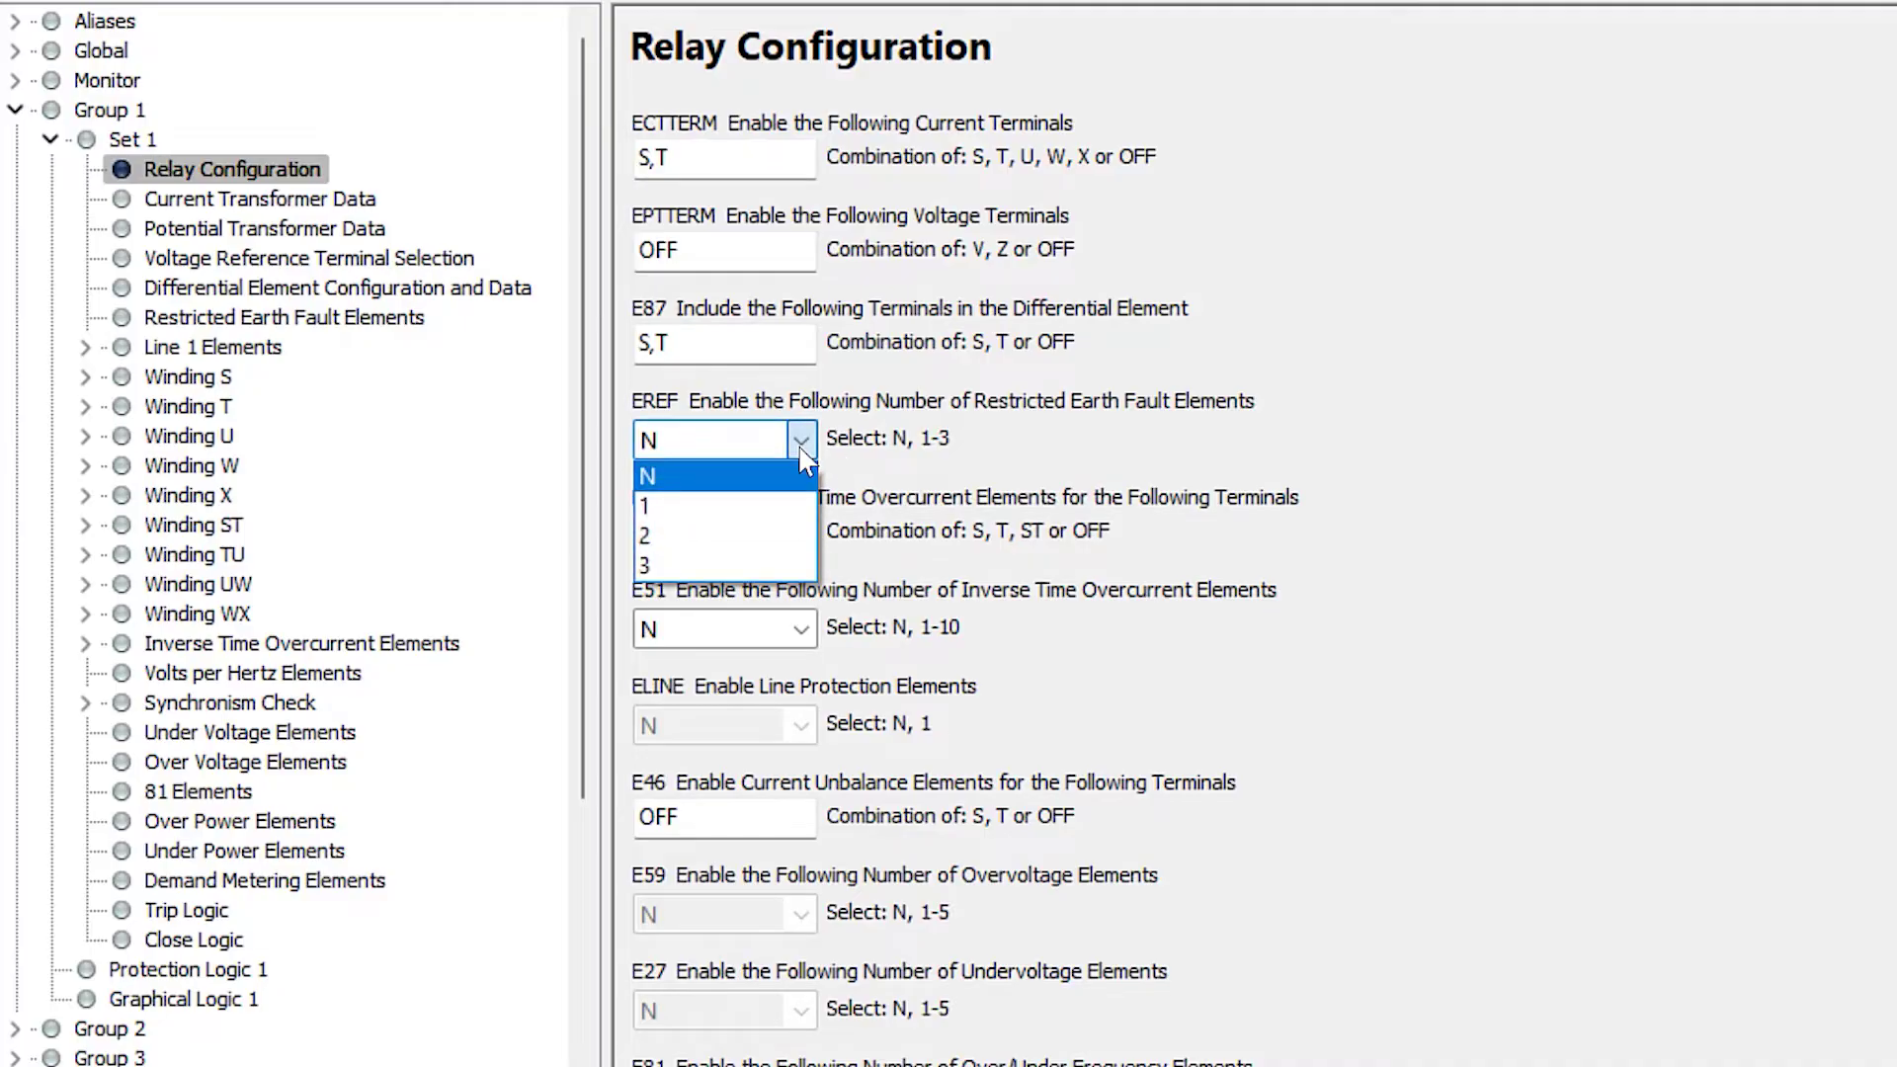